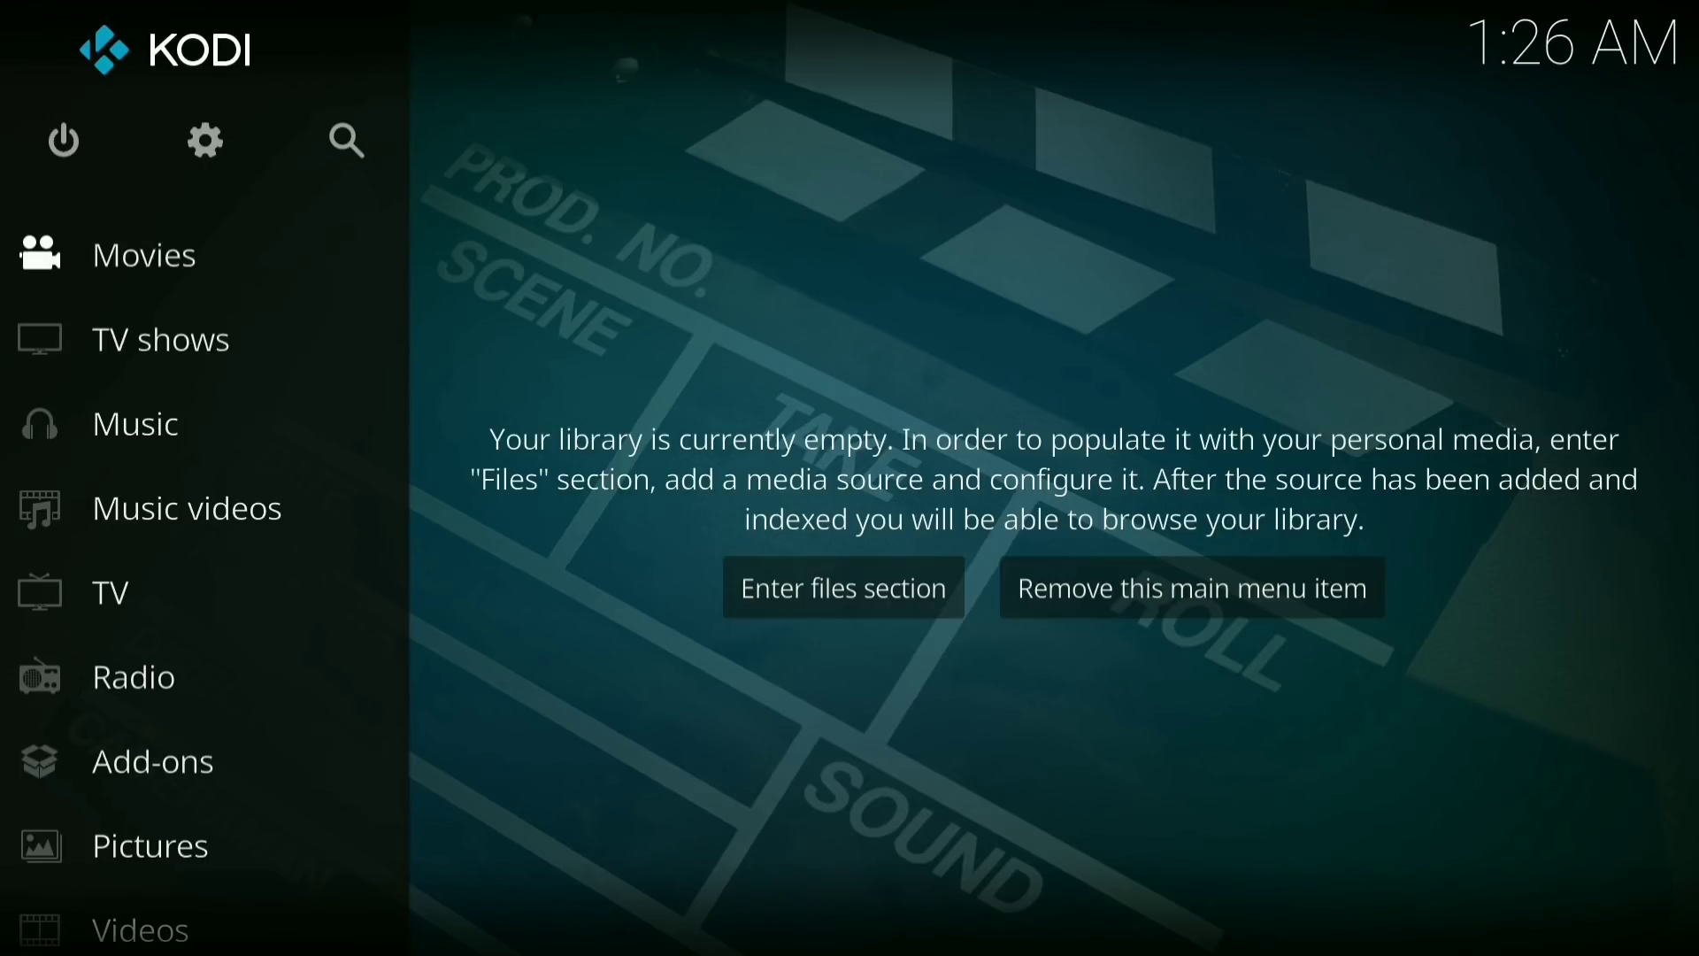
Open Add source in Settings > File manager to start a new file source.
{"action": "key", "text": "Up"}
{"action": "key", "text": "Return"}
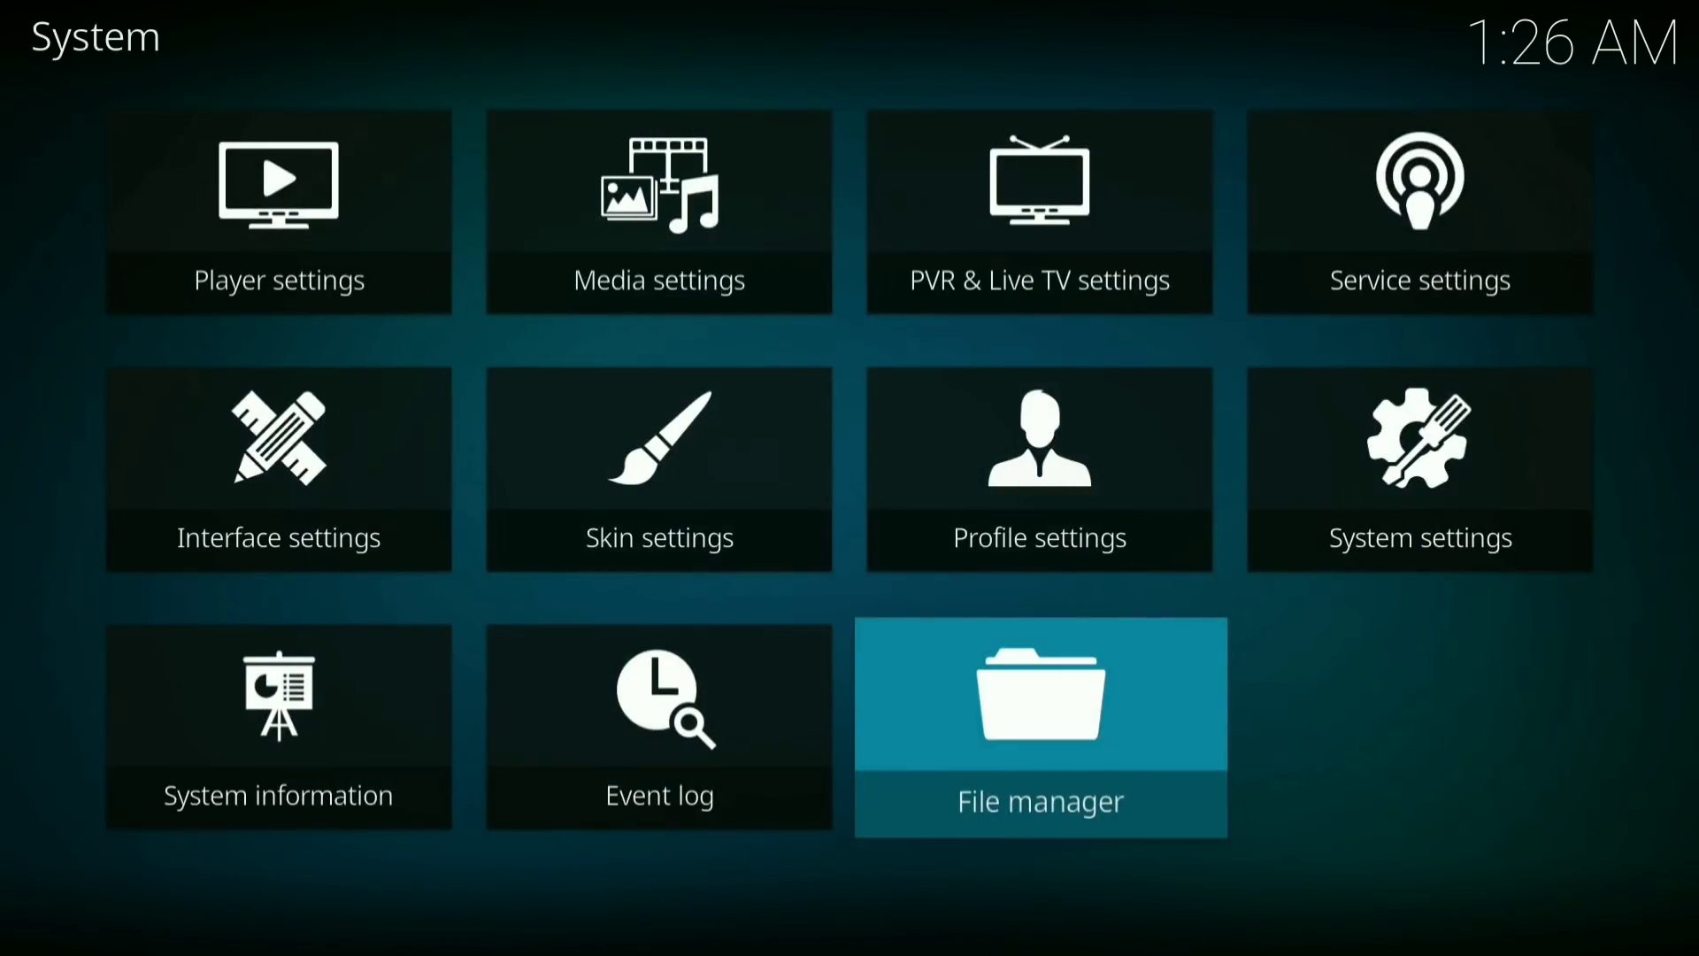
{"action": "key", "text": "Return"}
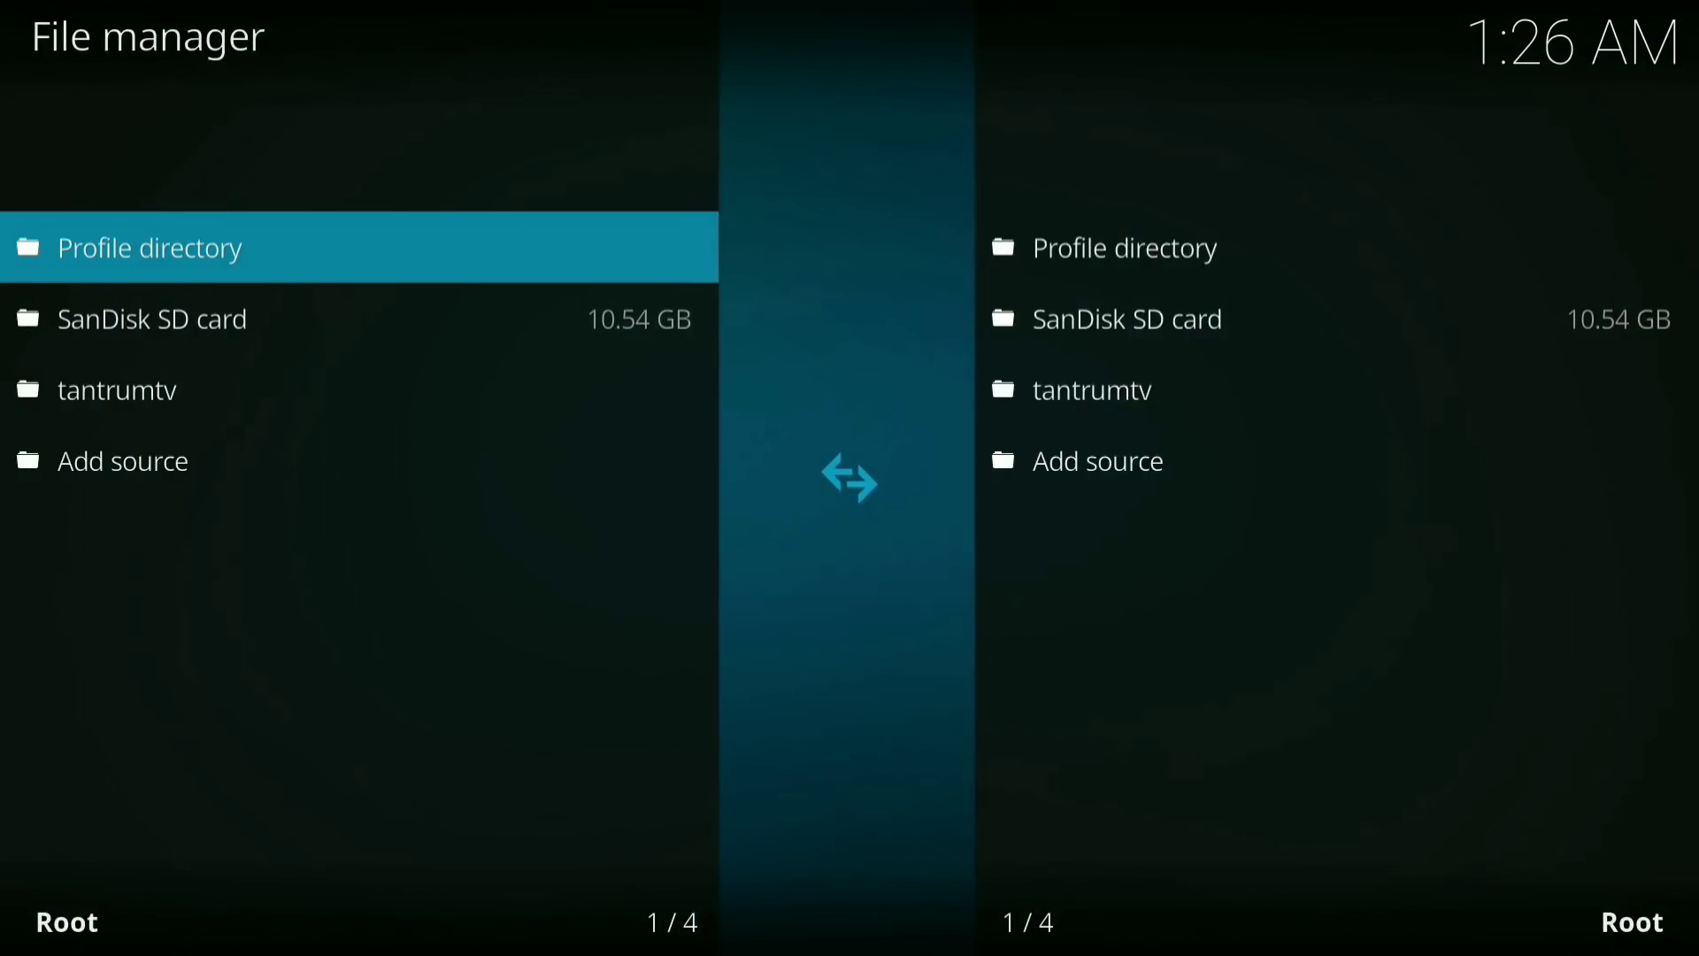
{"action": "key", "text": "Up"}
{"action": "key", "text": "Return"}
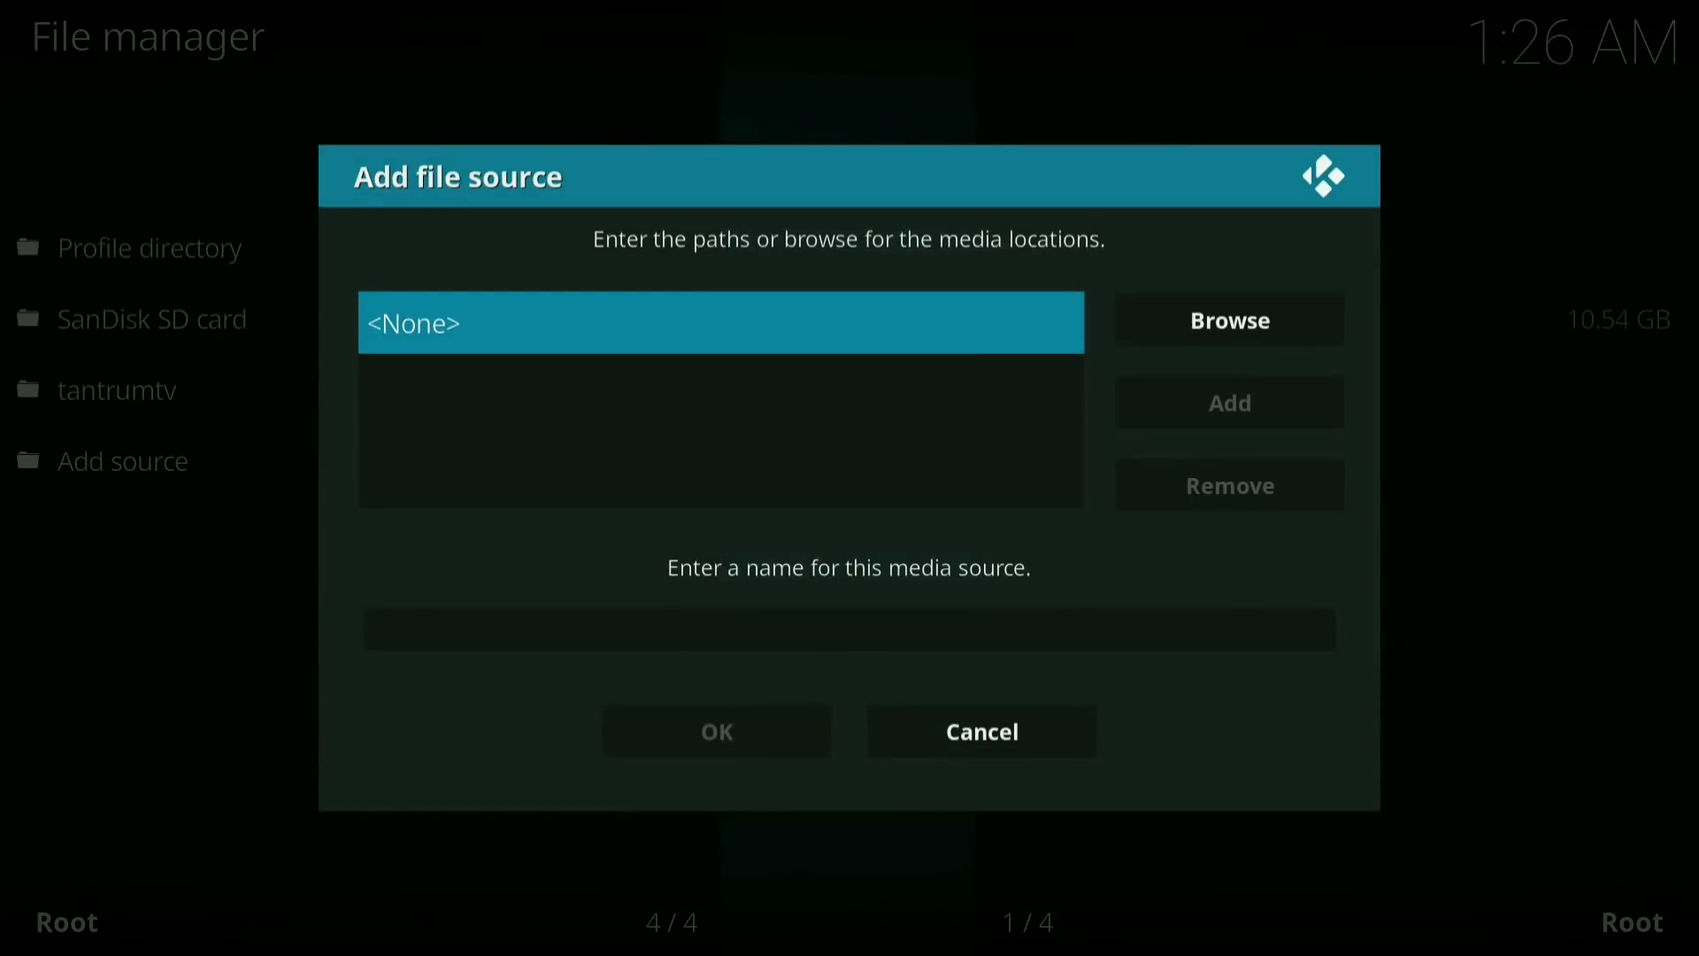
{"action": "key", "text": "Return"}
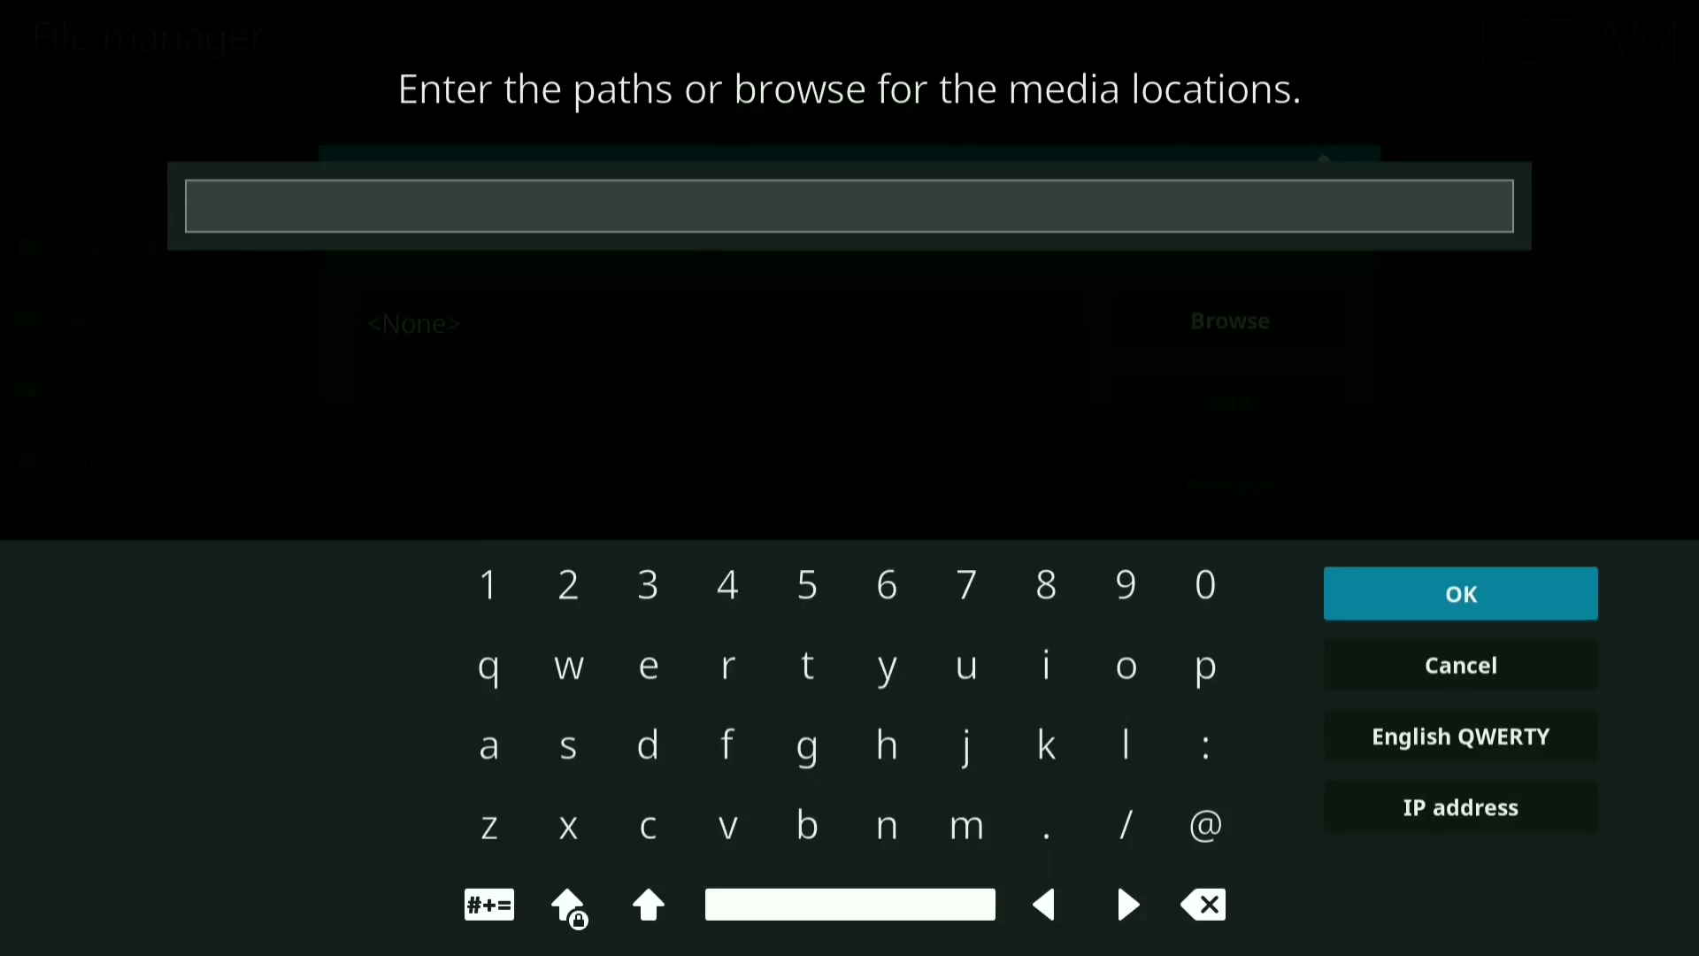
{"action": "type", "text": "http:"}
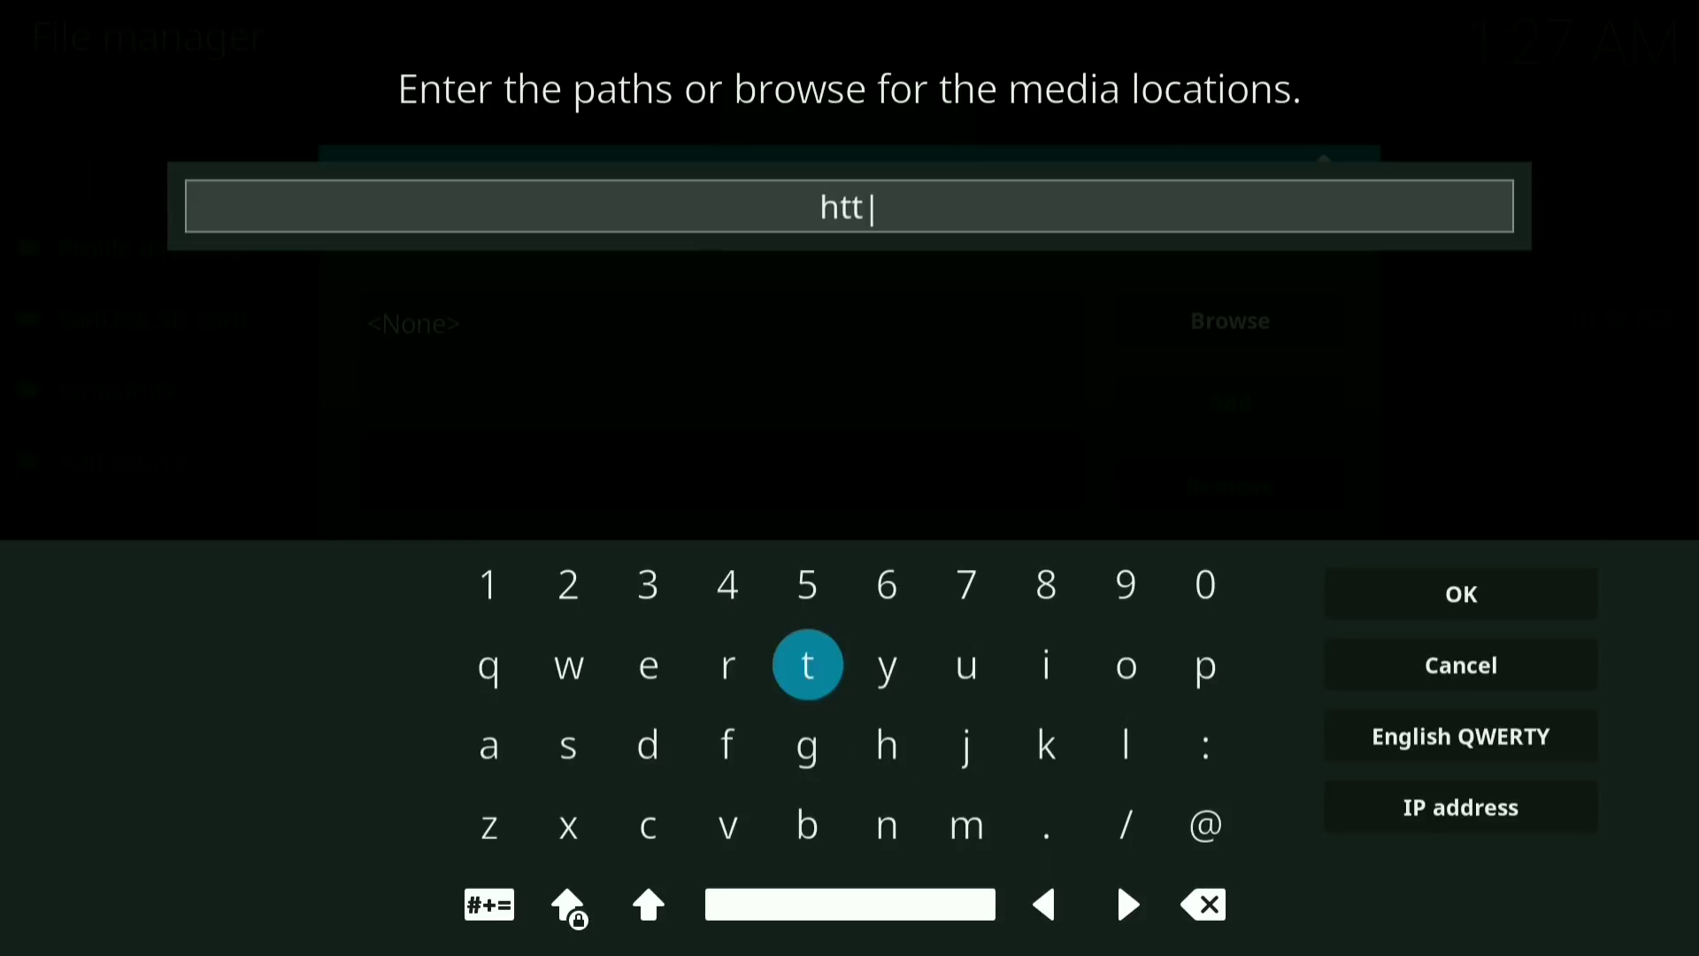
{"action": "type", "text": "//d"}
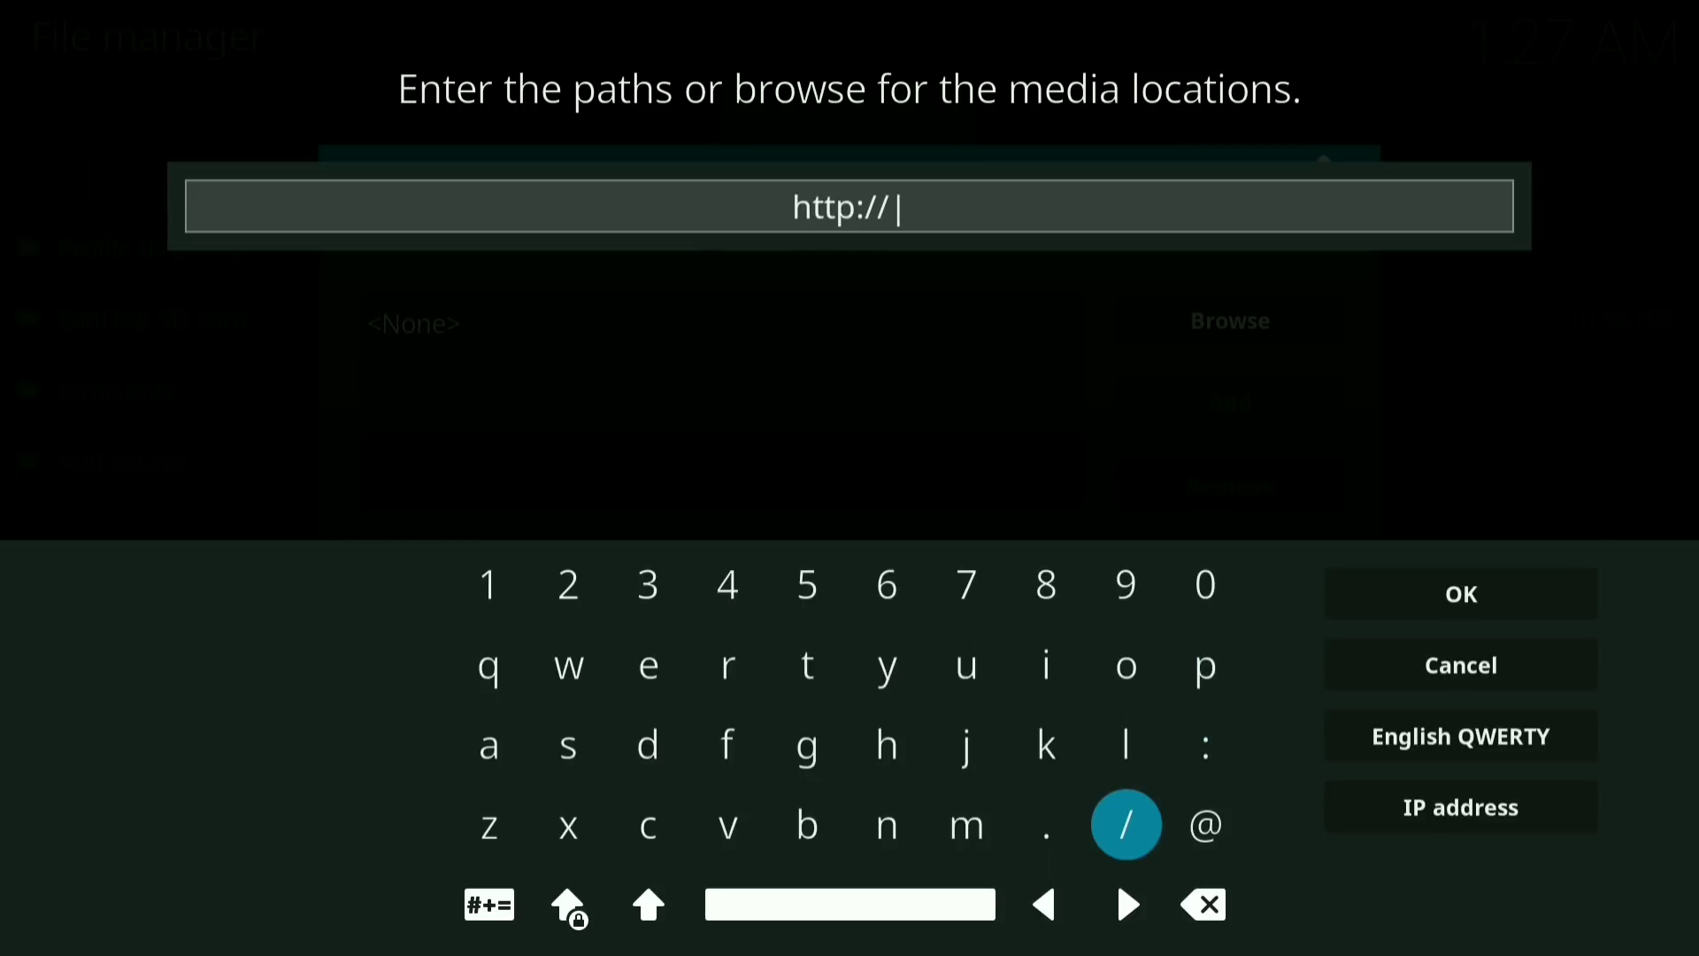
{"action": "key", "text": "BackSpace"}
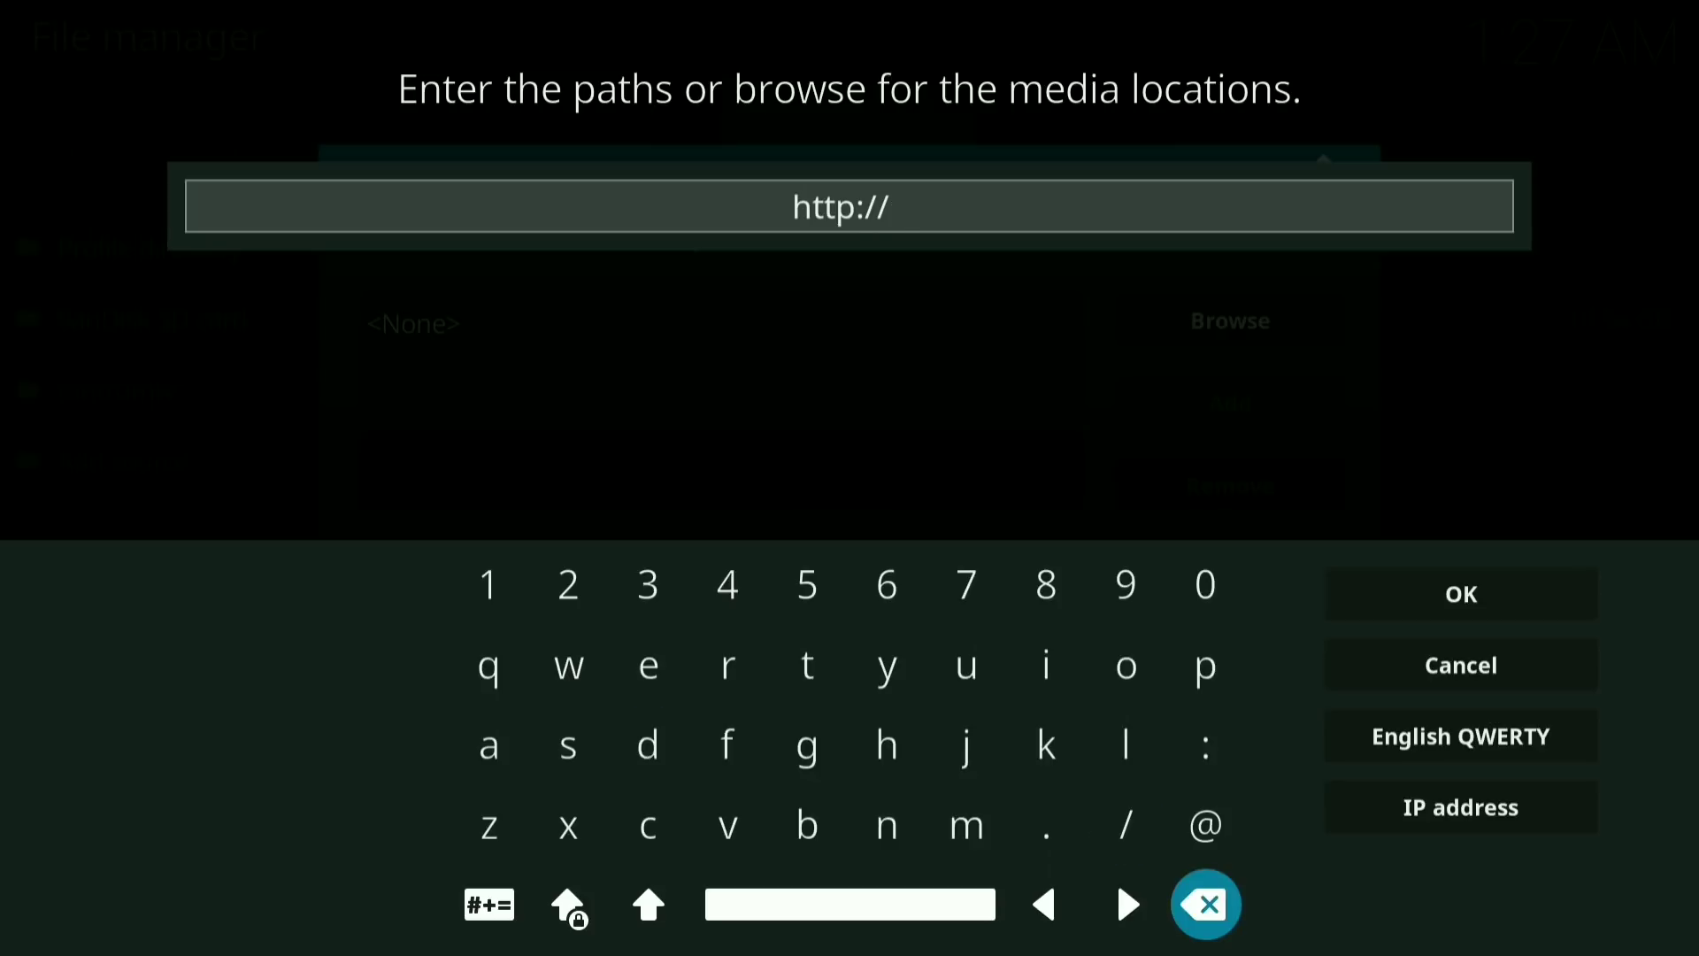
{"action": "type", "text": "kdil."}
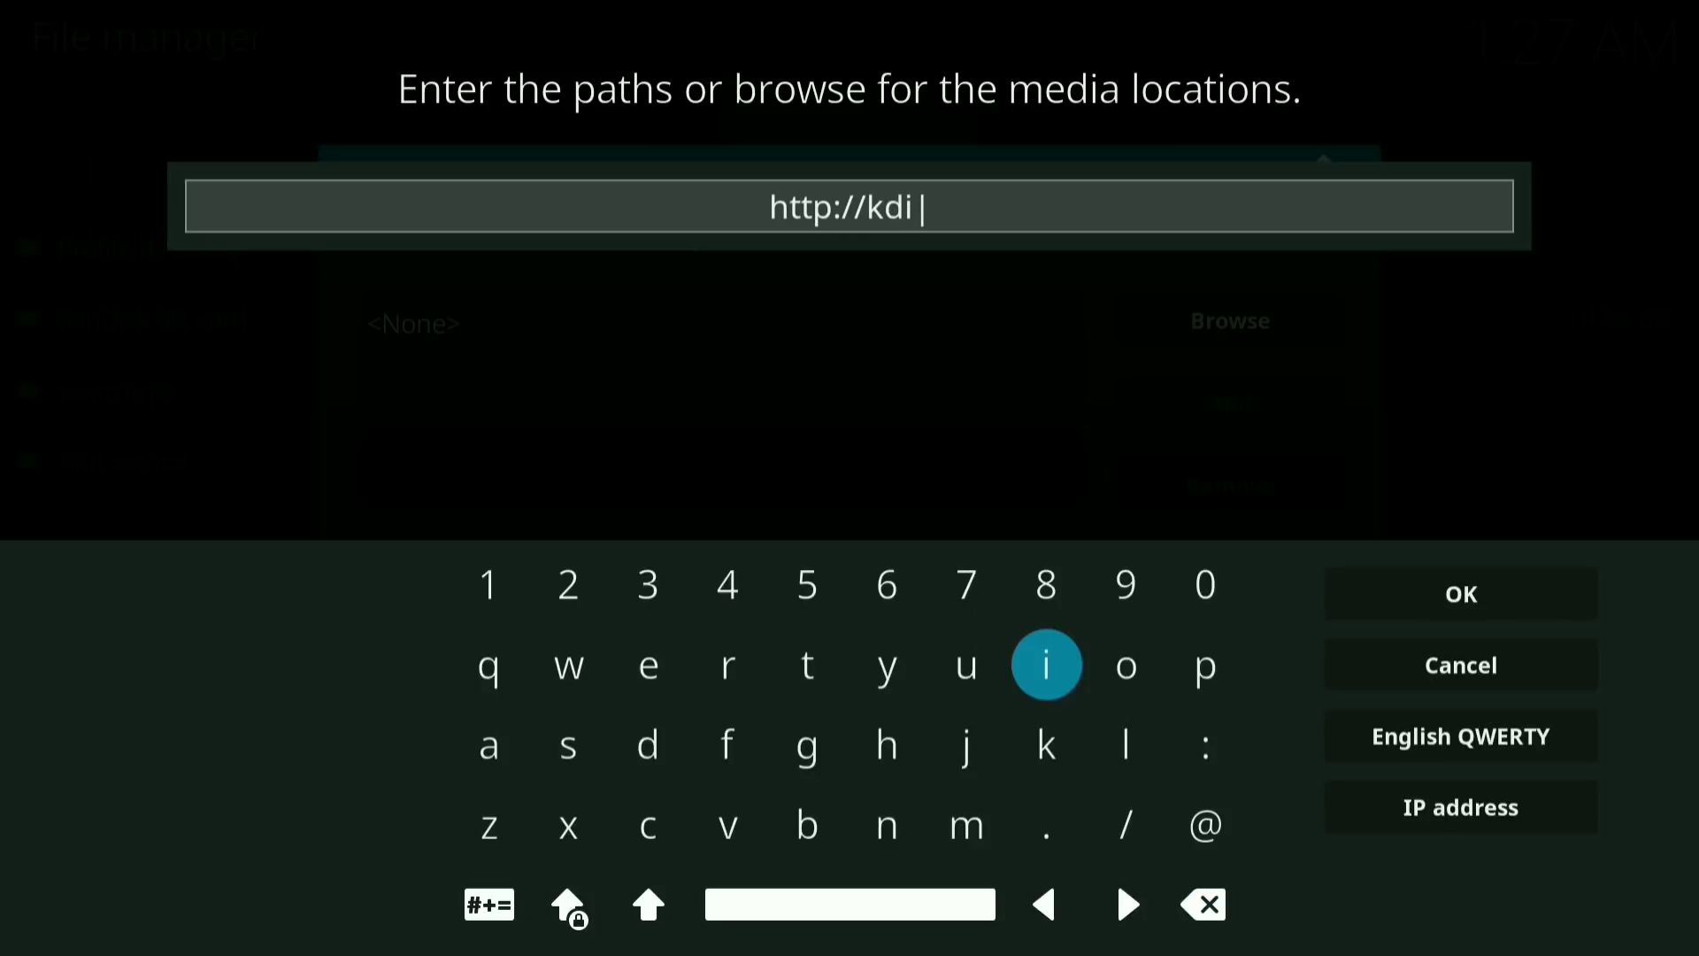
{"action": "type", "text": "c"}
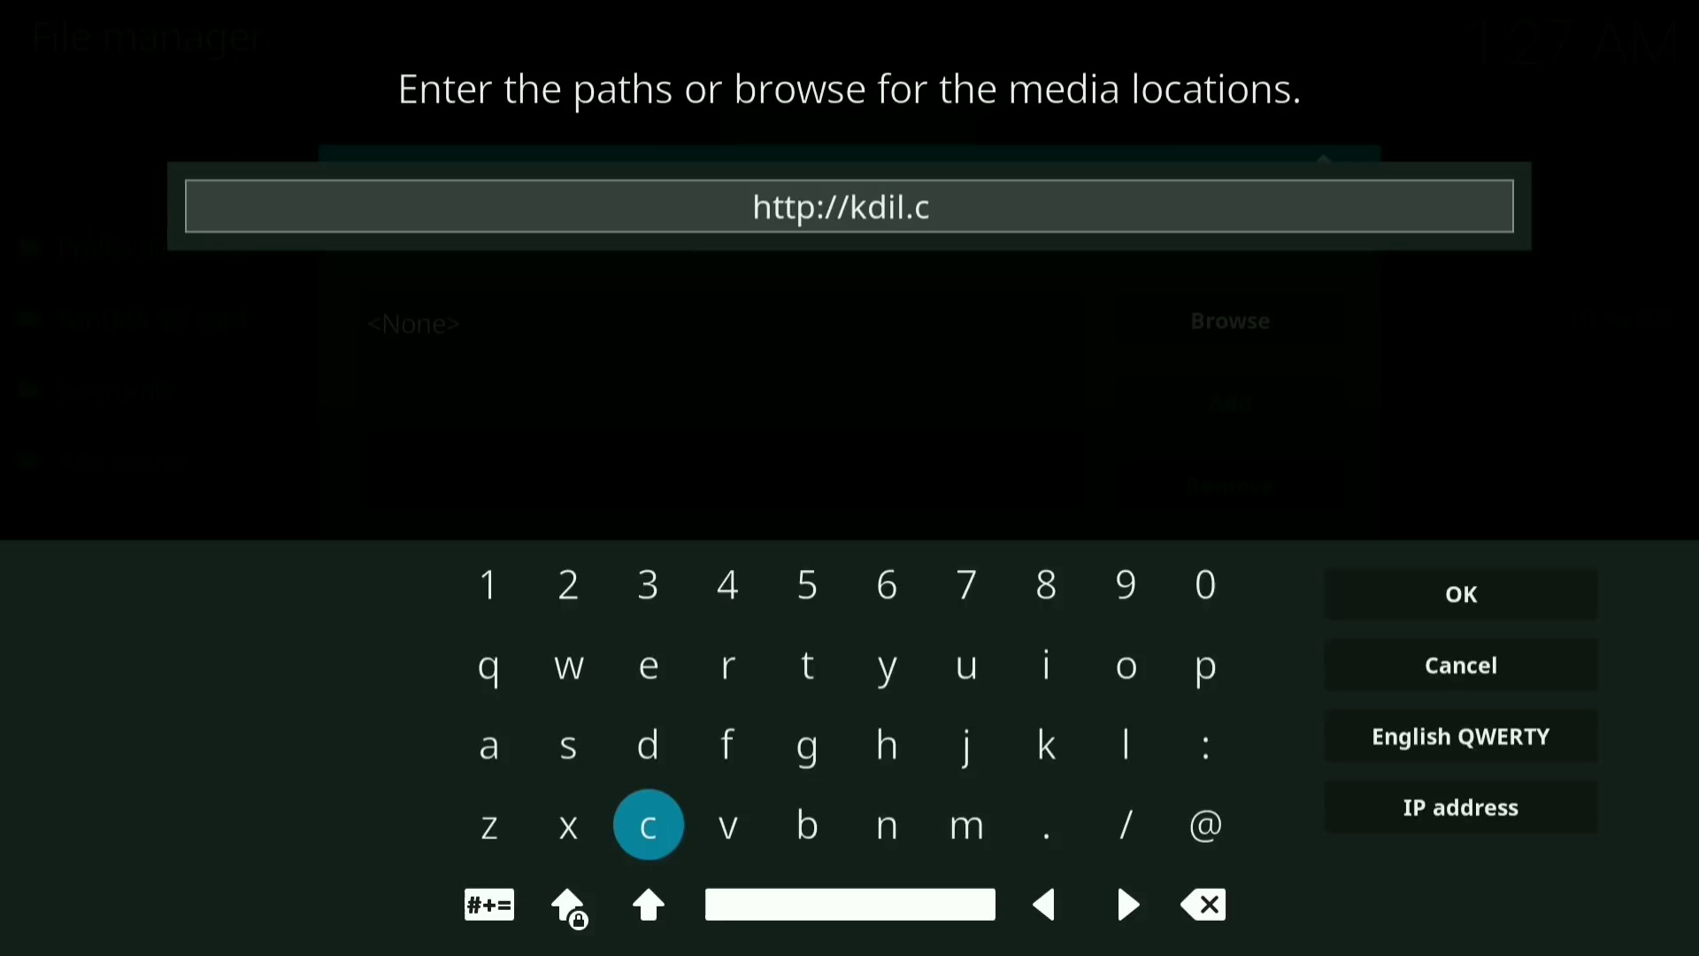
{"action": "type", "text": "o/r"}
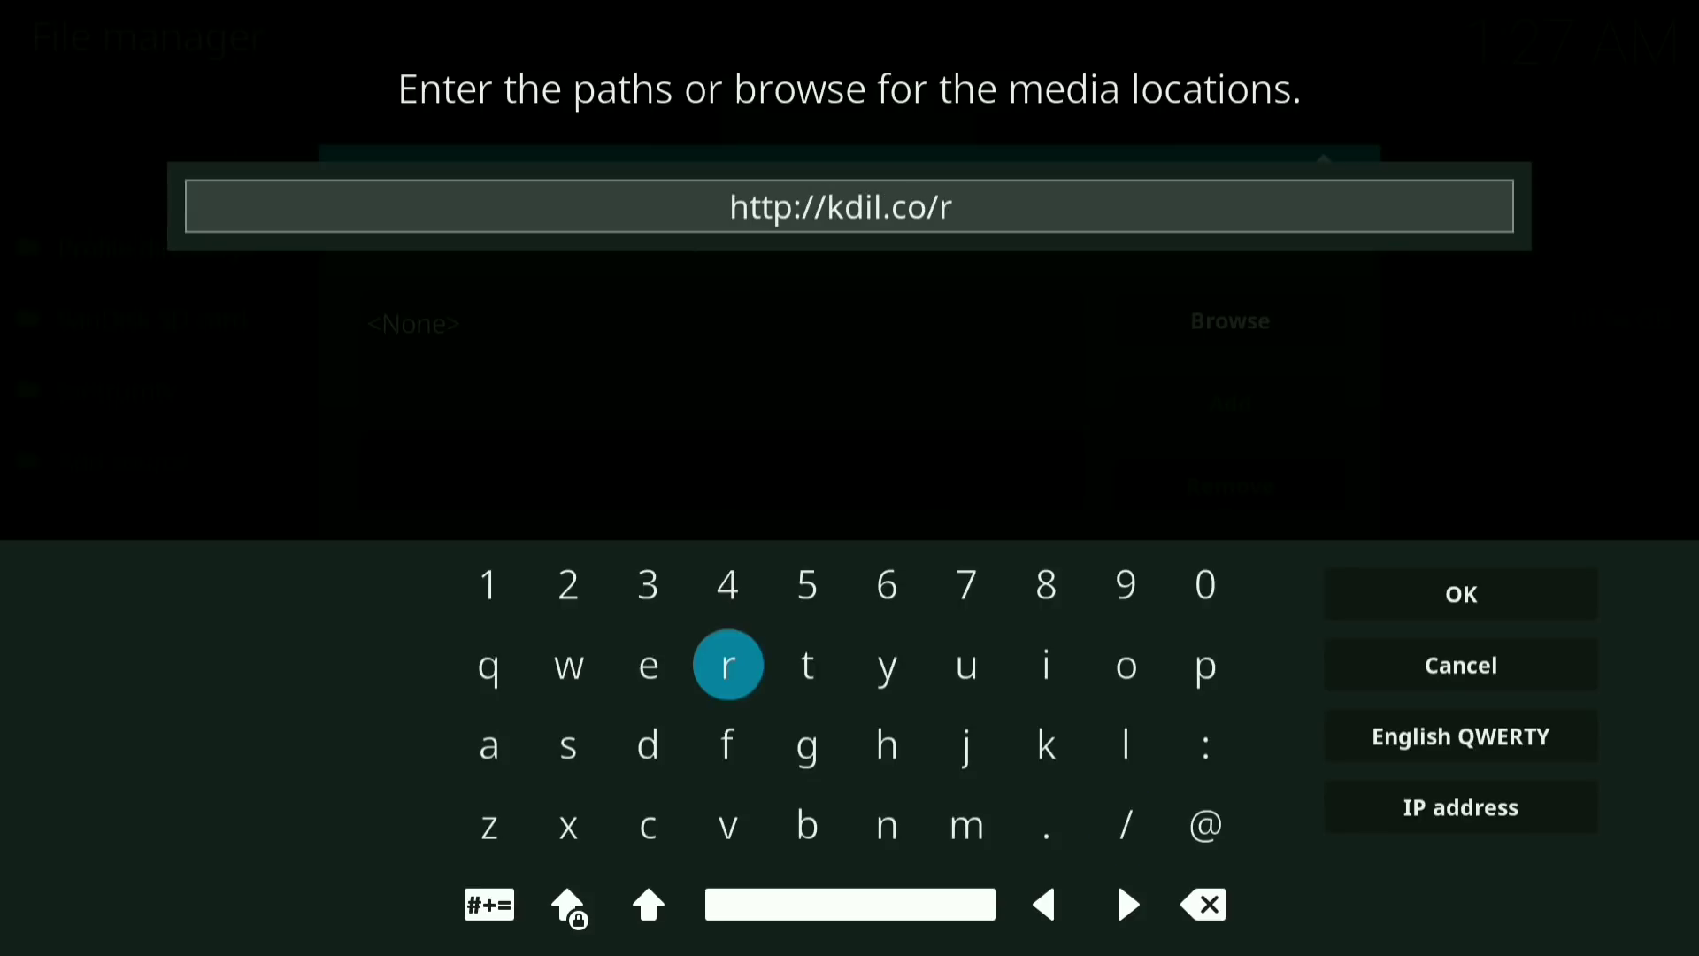
{"action": "type", "text": "epo"}
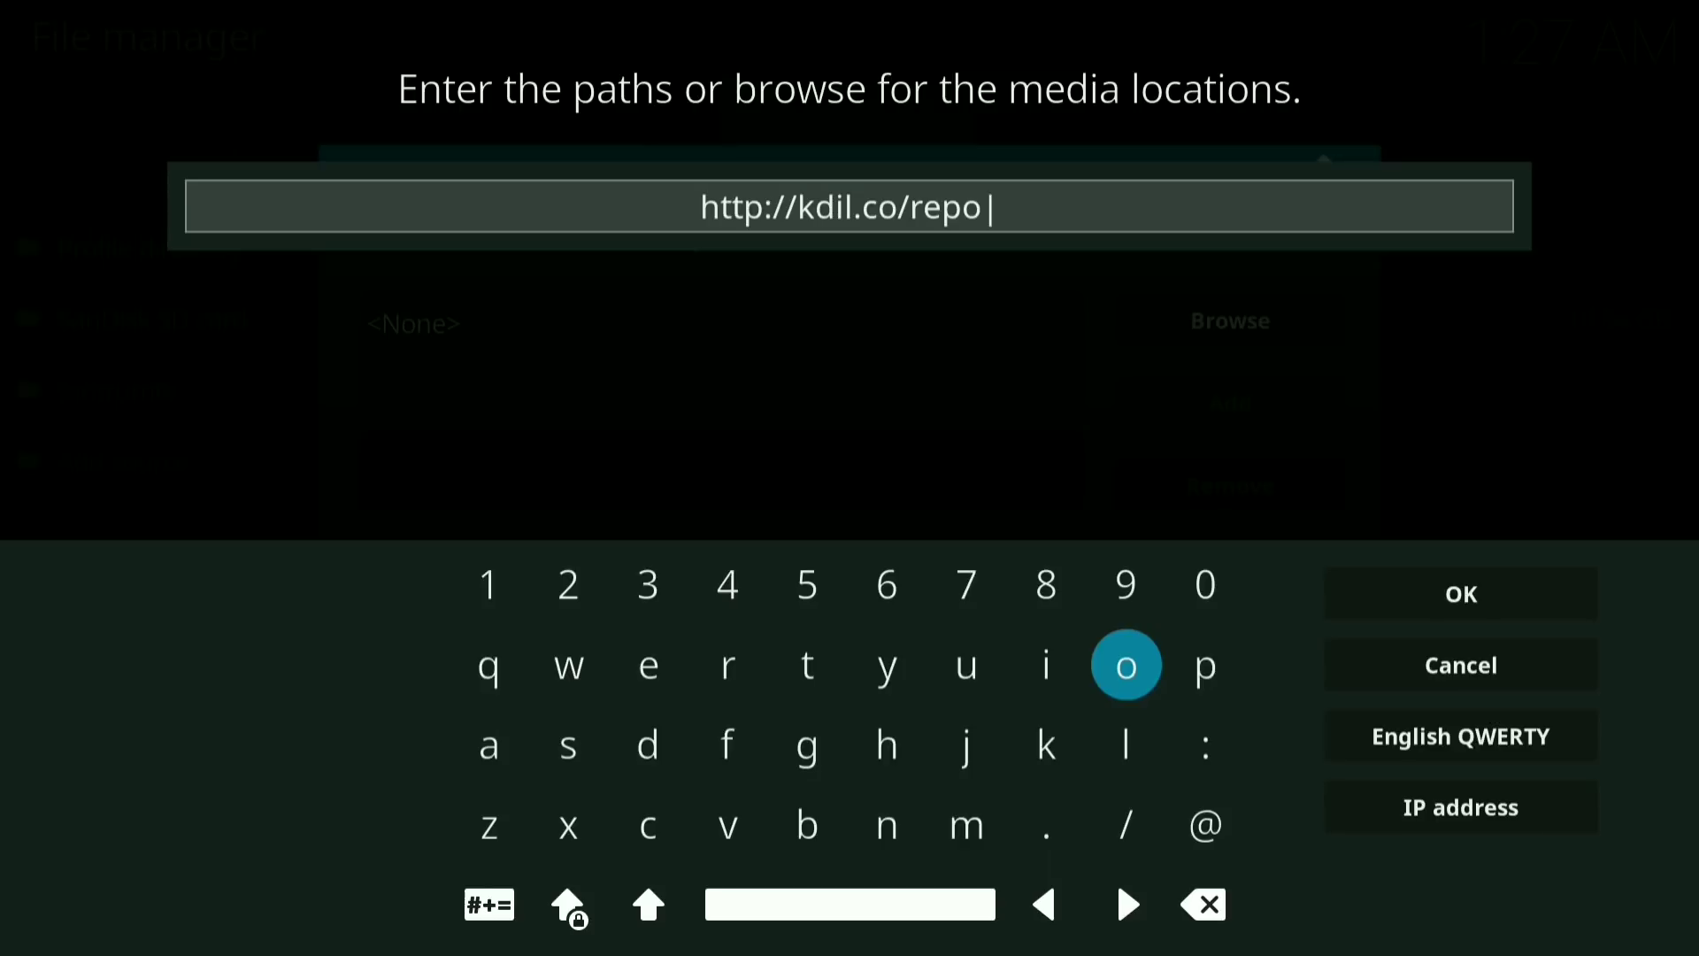
{"action": "left_click", "coordinate": [1461, 594]}
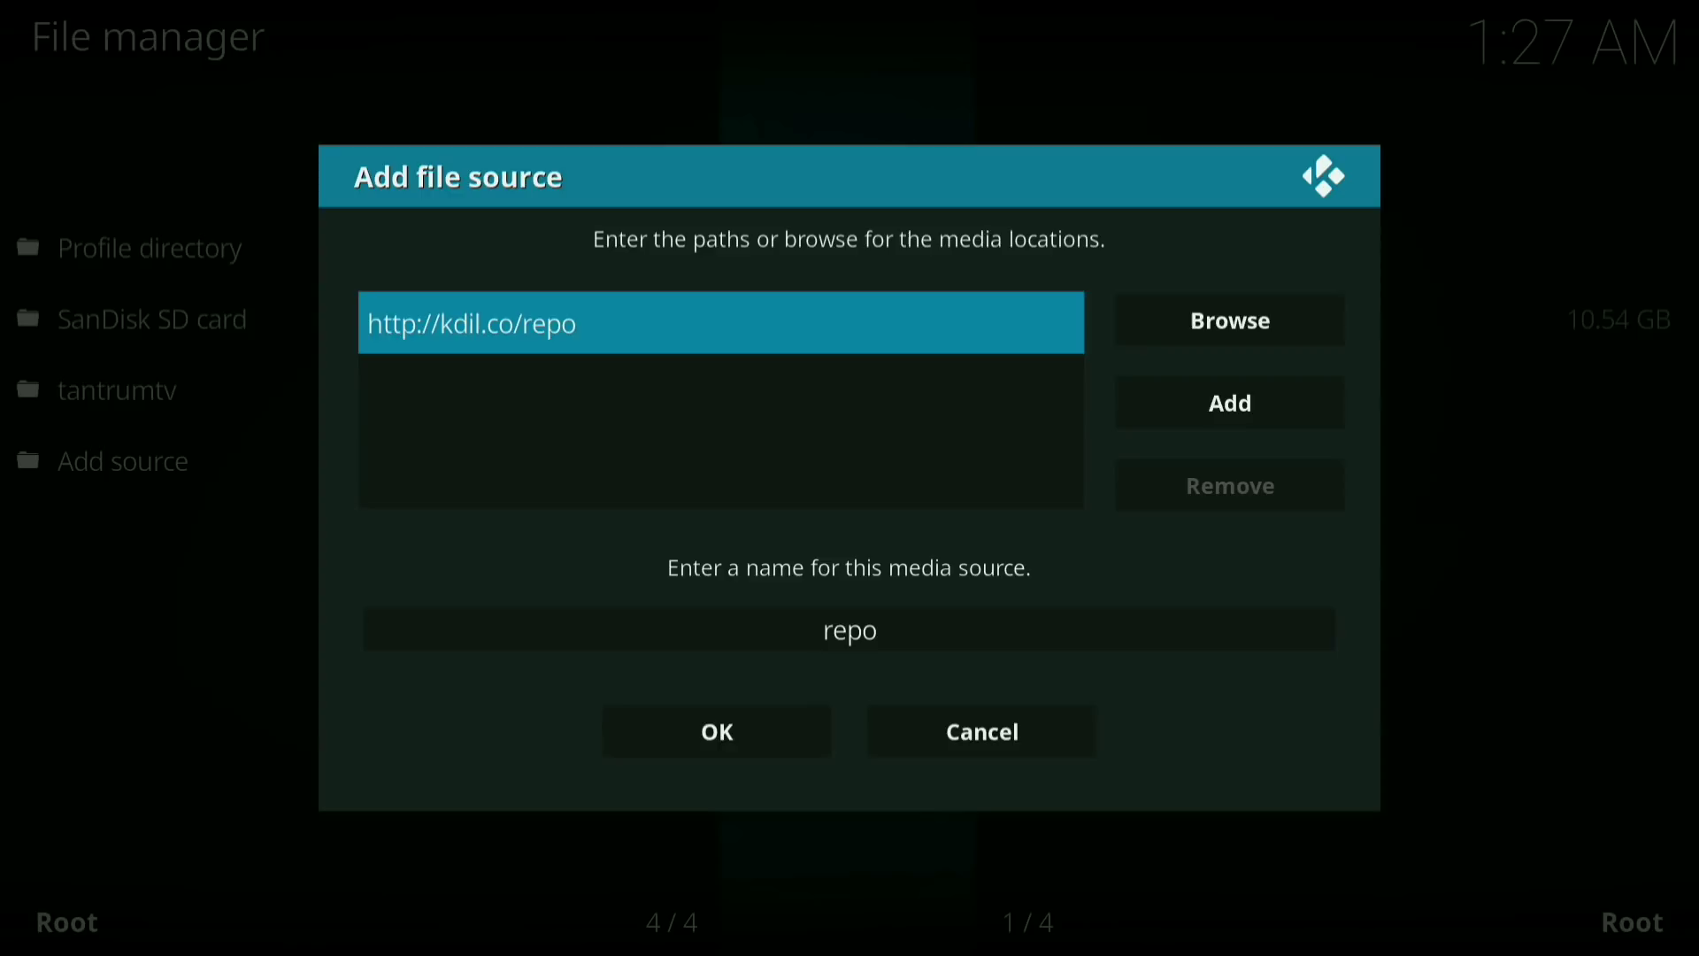
Replace the default source name 'repo' with 'kdil'.
{"action": "left_click", "coordinate": [850, 630]}
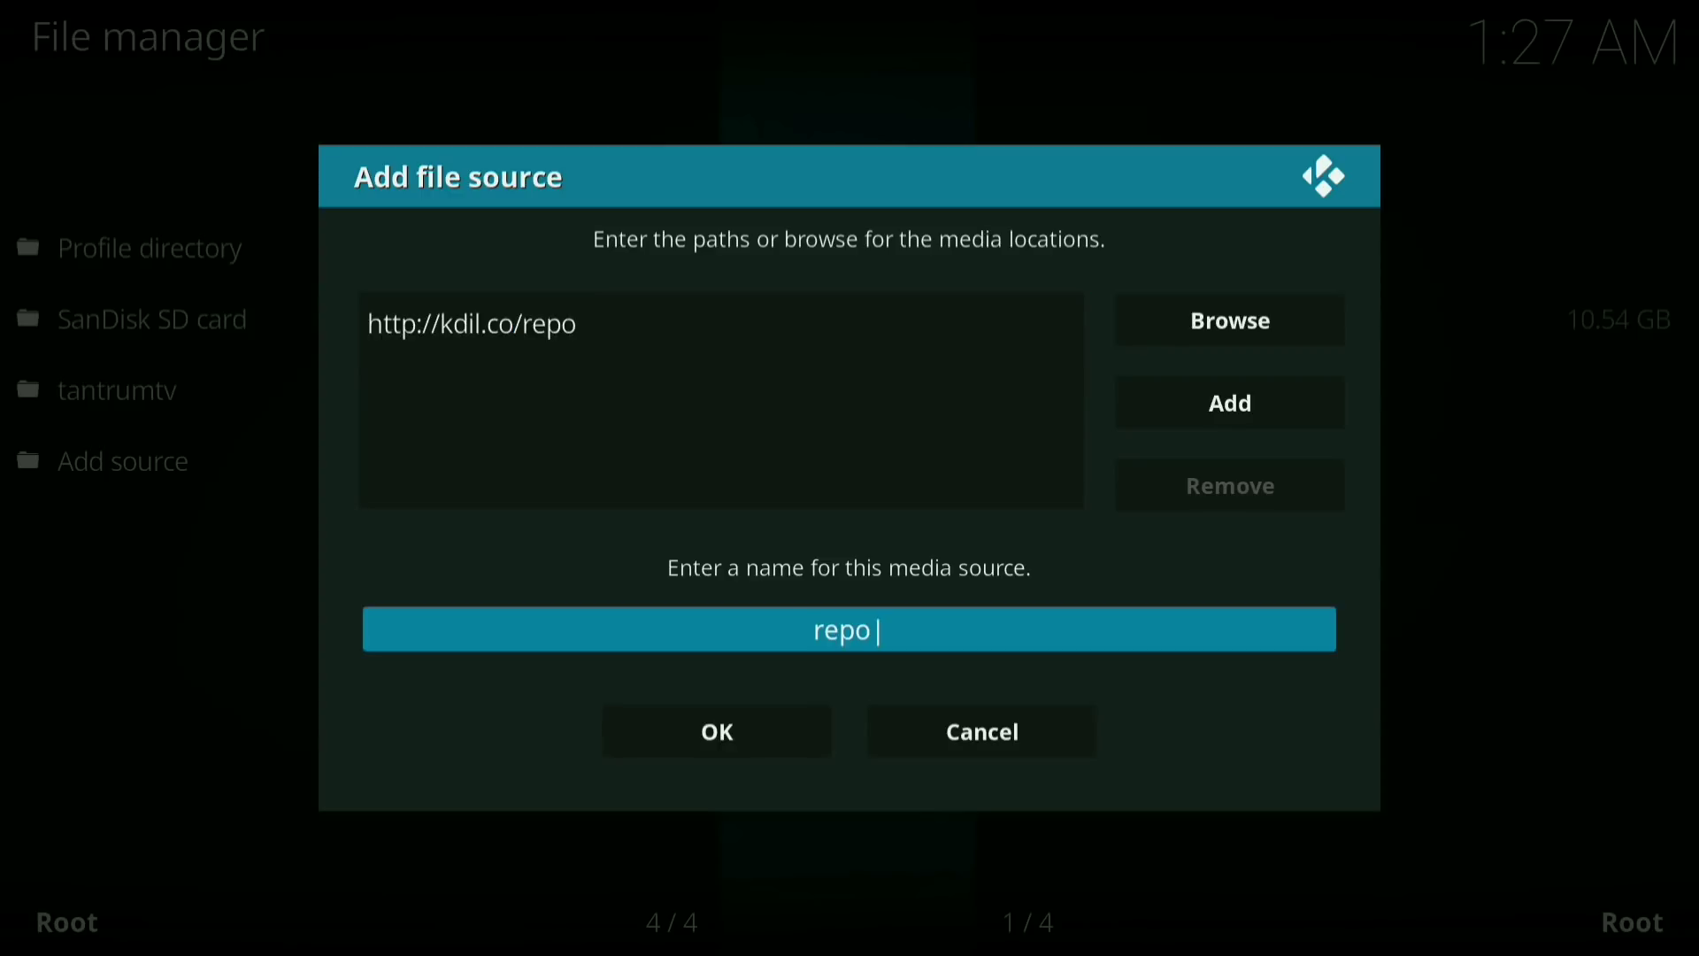
{"action": "left_click", "coordinate": [1207, 905]}
{"action": "left_click", "coordinate": [1206, 904]}
{"action": "left_click", "coordinate": [1207, 905]}
{"action": "left_click", "coordinate": [1207, 904]}
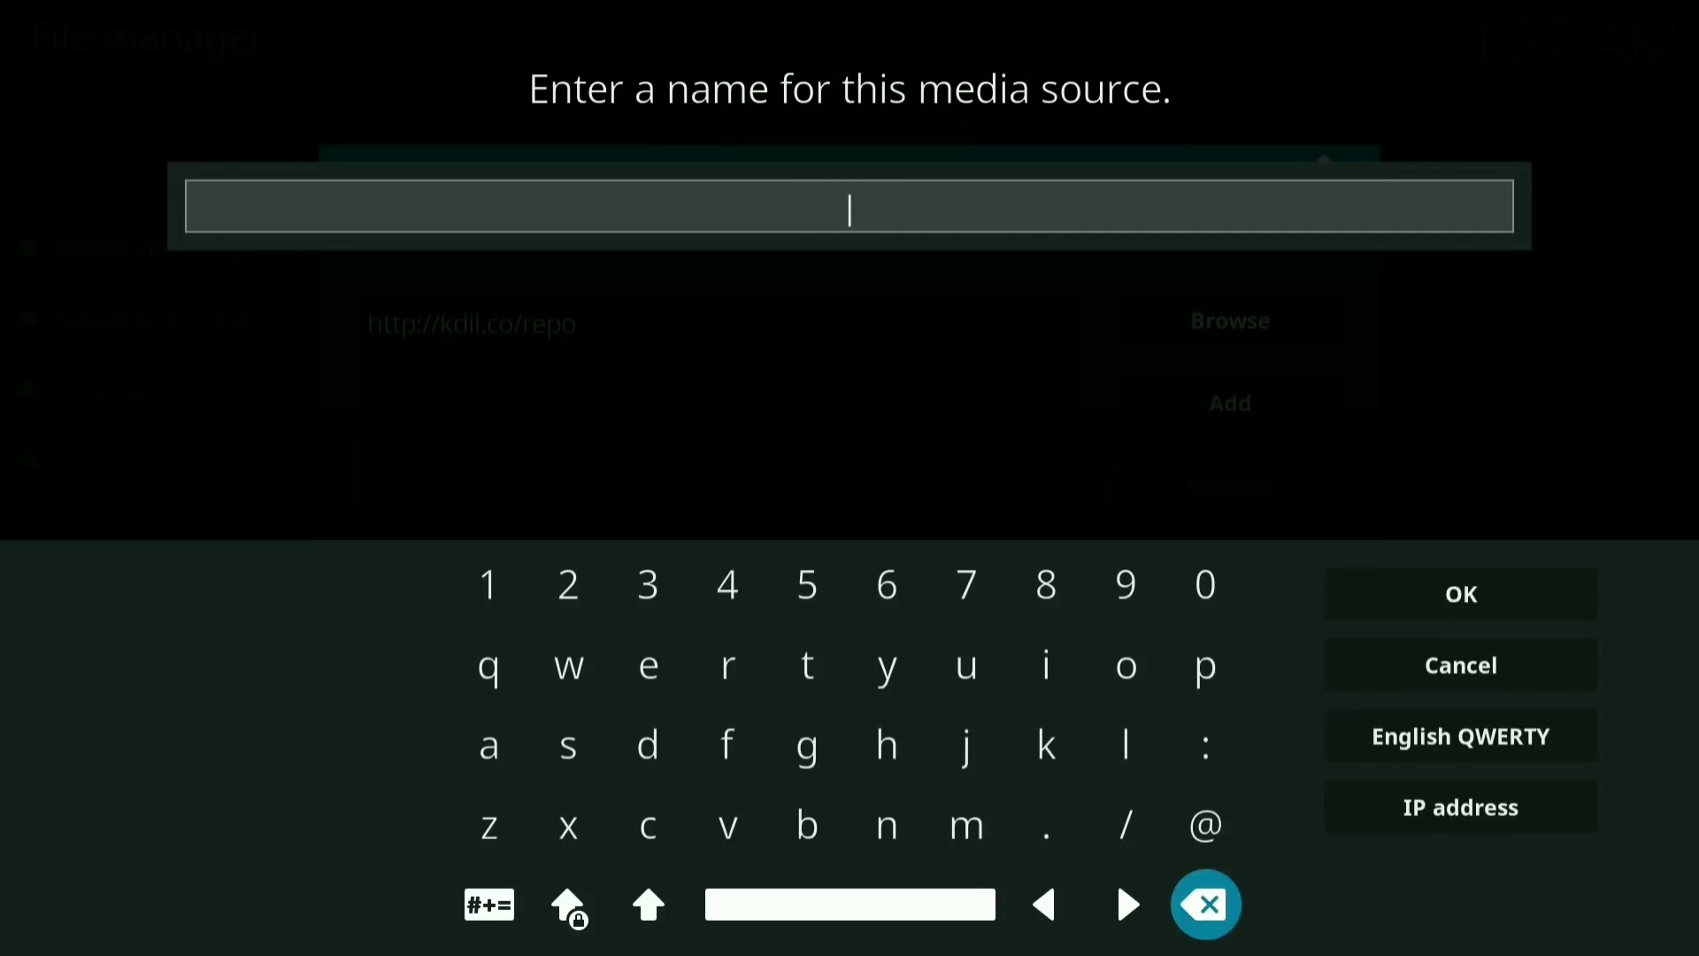
{"action": "left_click", "coordinate": [1047, 744]}
{"action": "type", "text": "dil"}
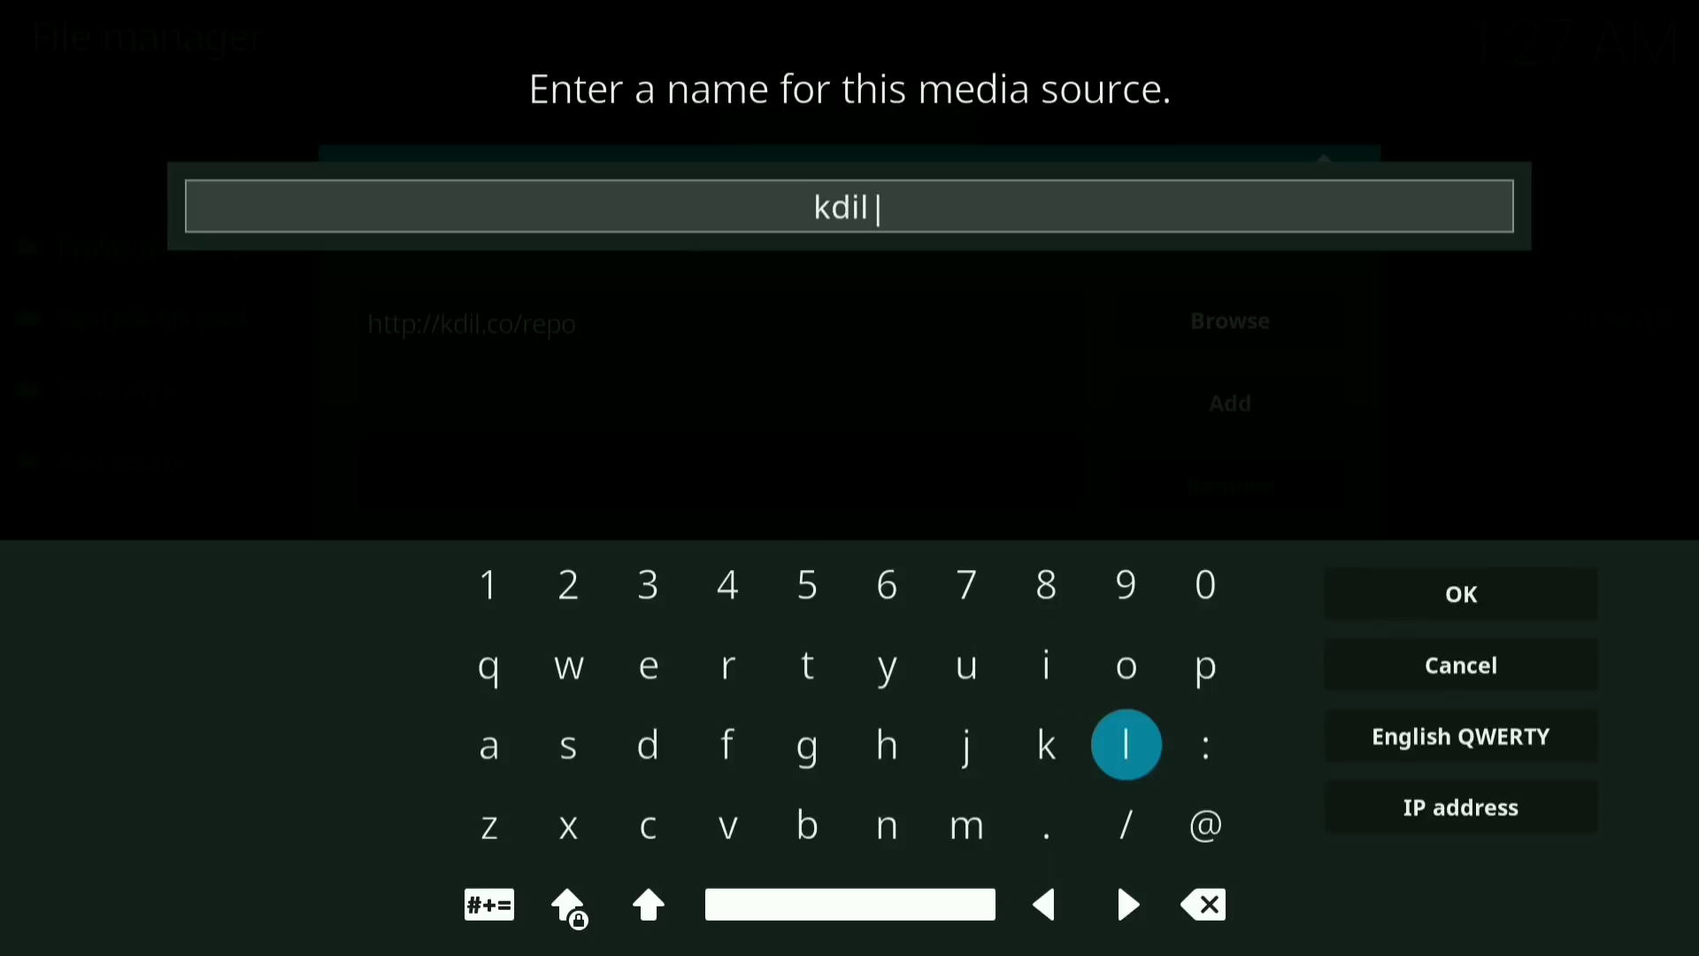
{"action": "left_click", "coordinate": [1461, 594]}
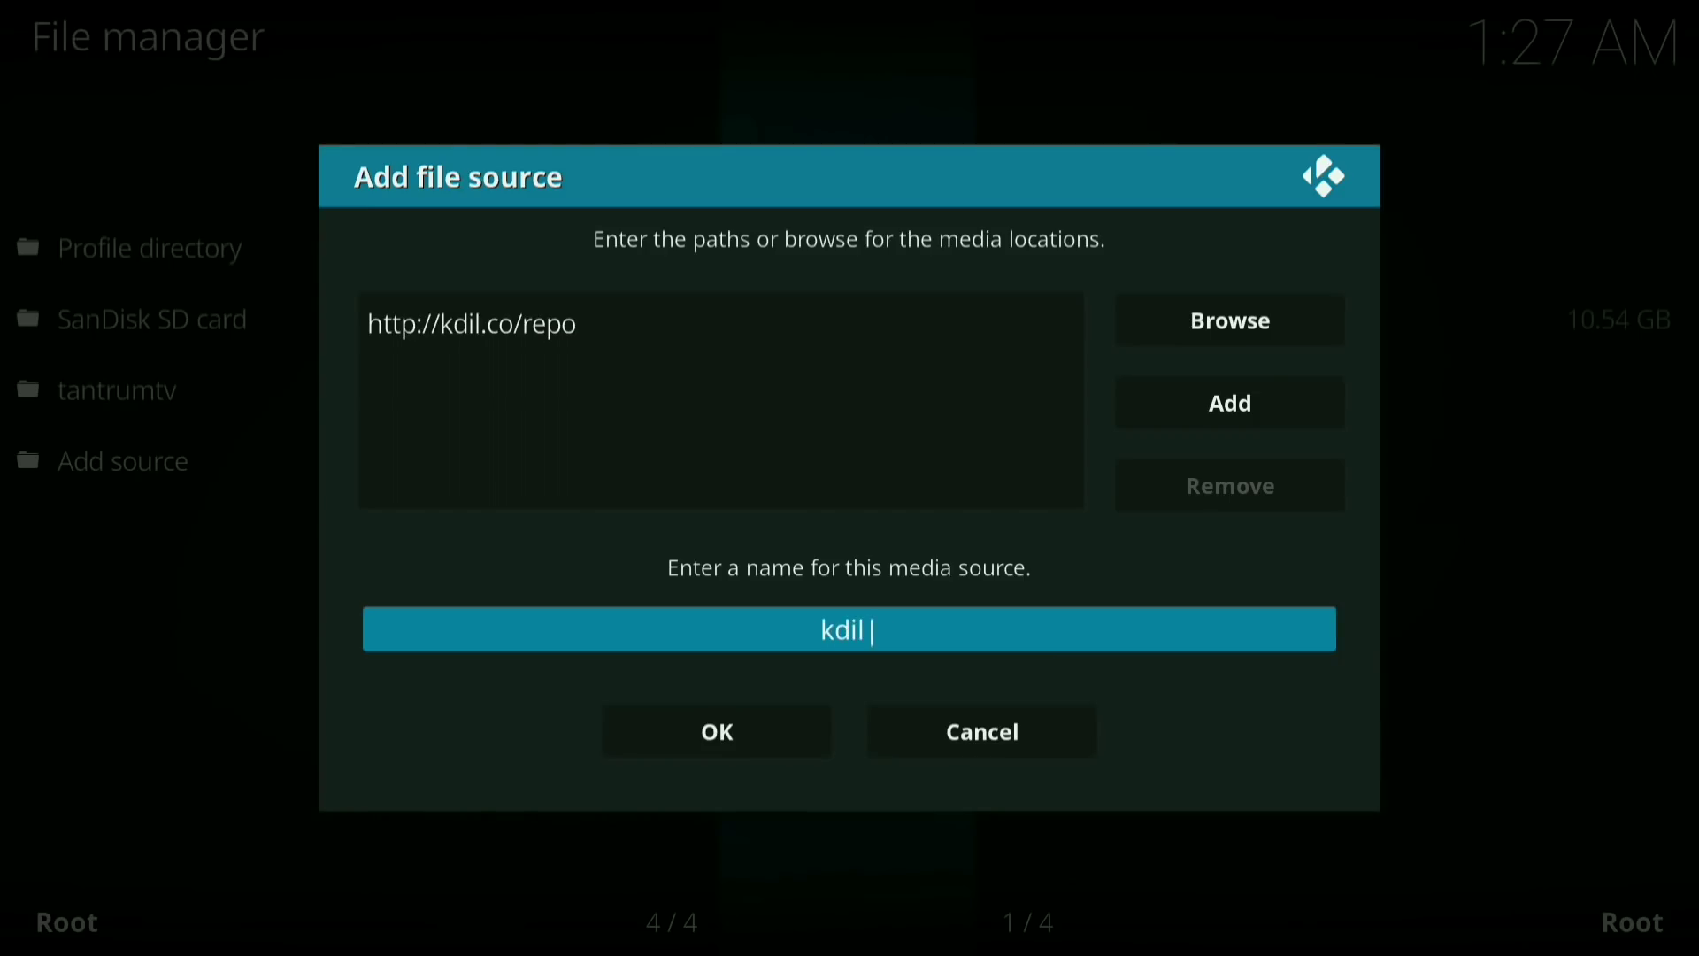
{"action": "key", "text": "Down"}
Save the kdil source, return to the home screen and open Add-ons.
{"action": "key", "text": "Return"}
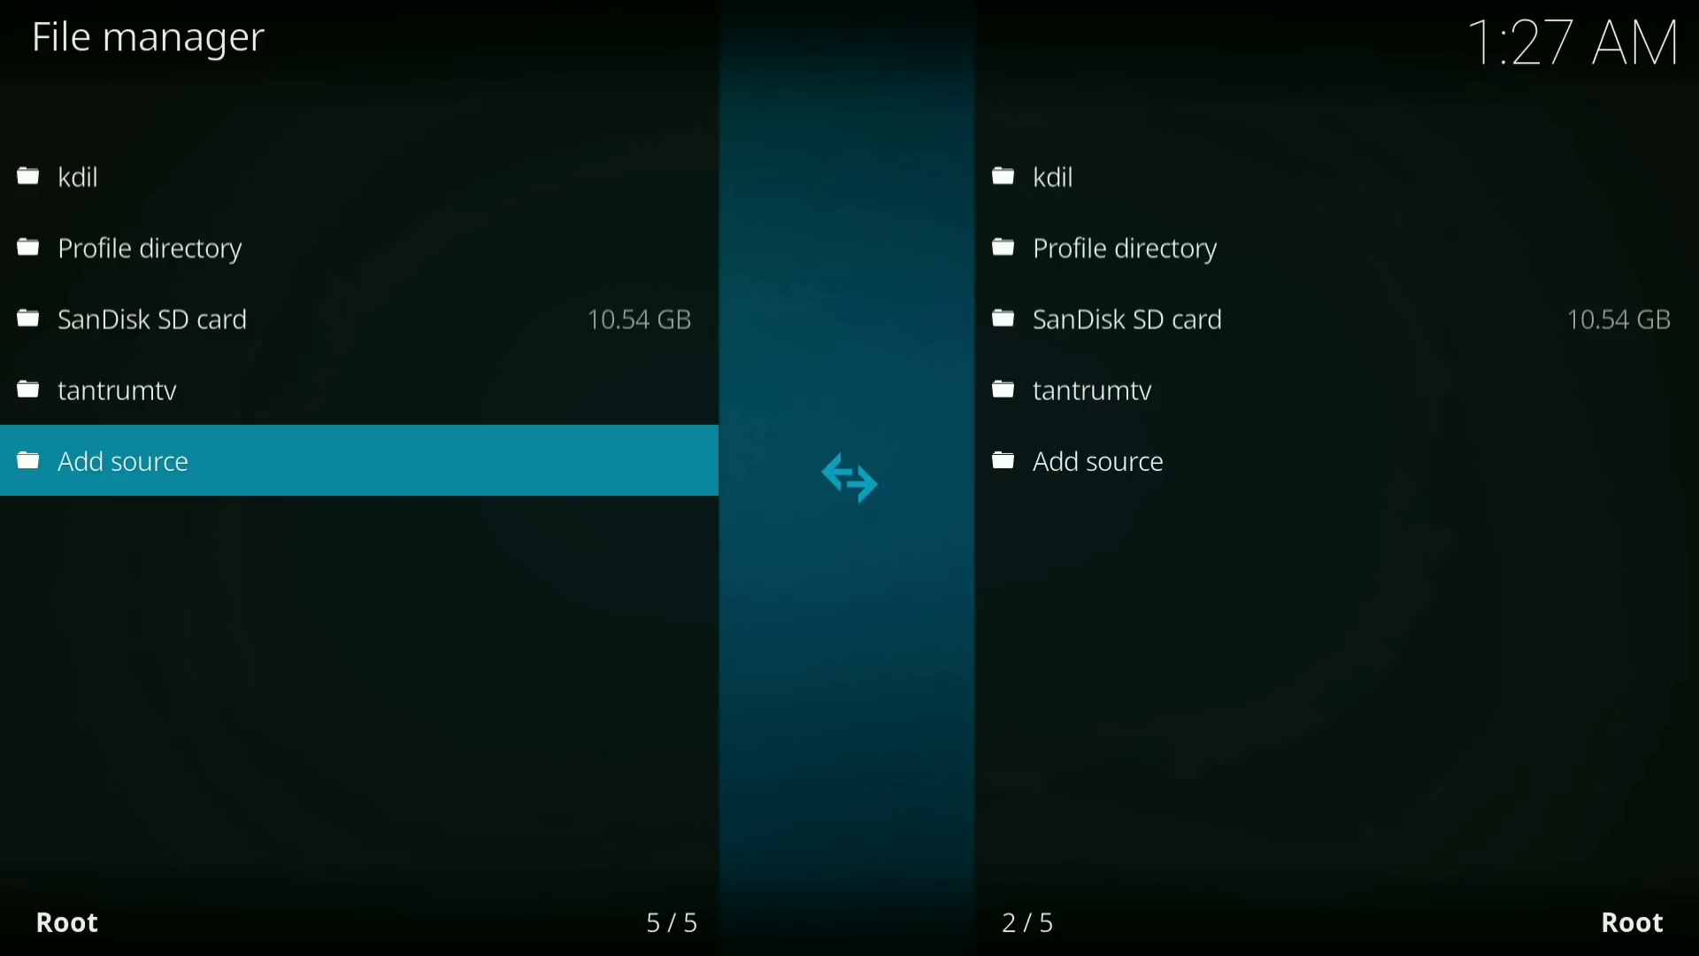
{"action": "key", "text": "BackSpace"}
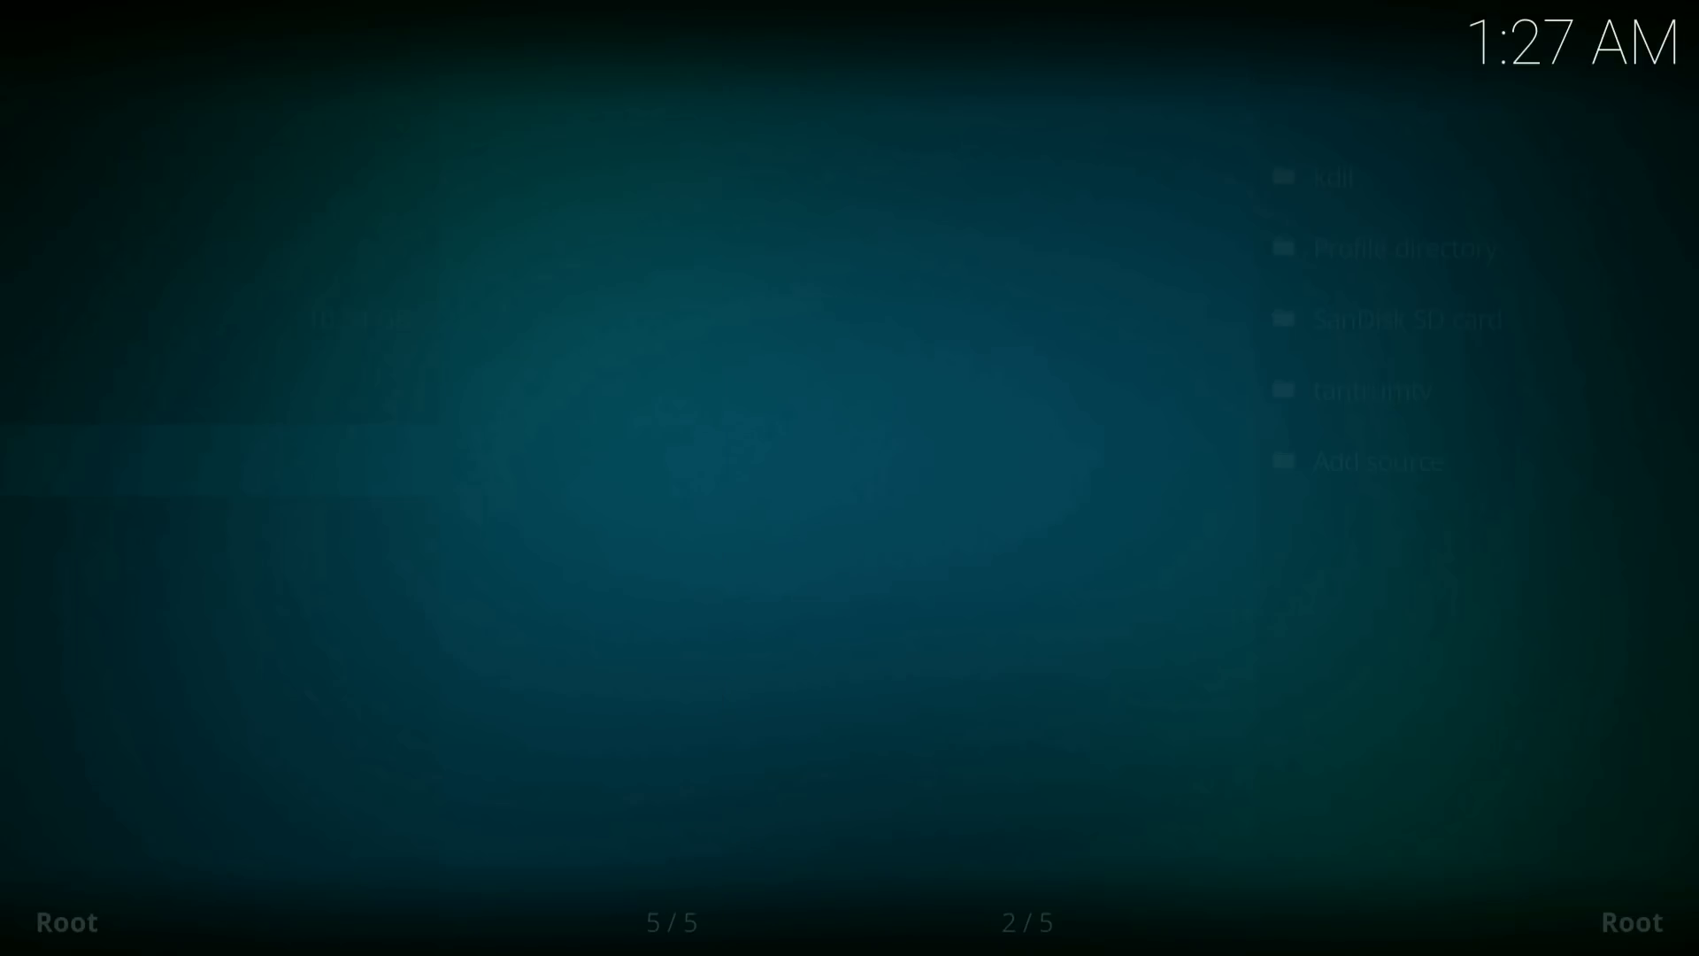
{"action": "key", "text": "BackSpace"}
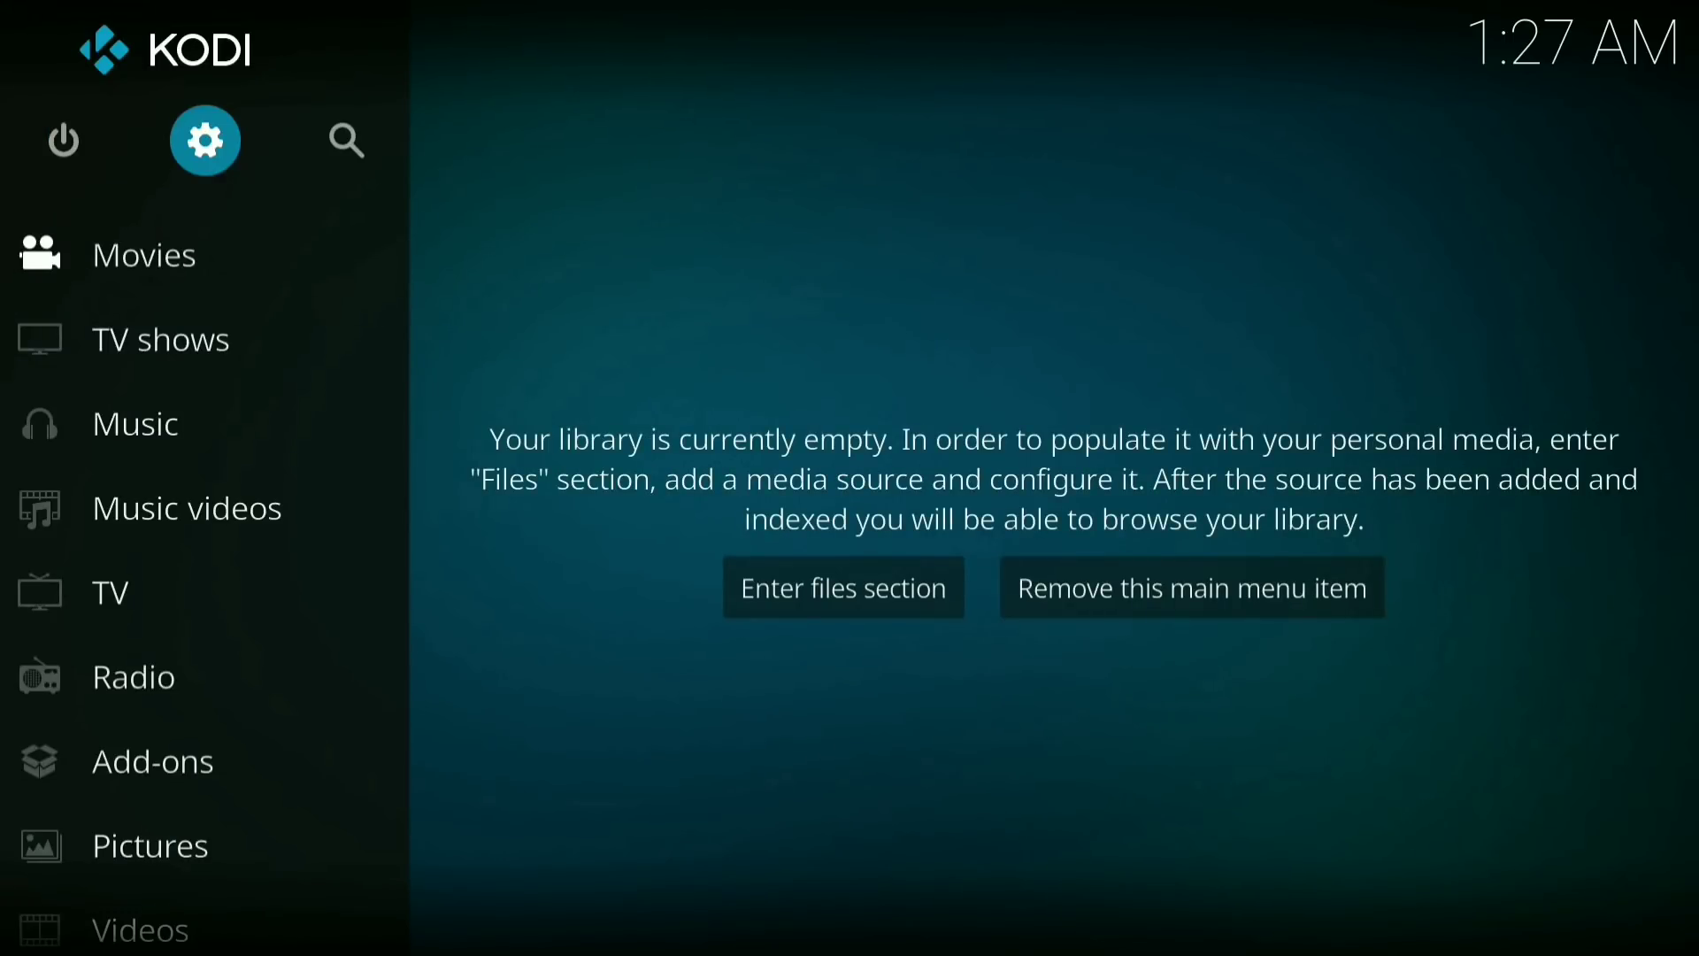
{"action": "left_click", "coordinate": [124, 761]}
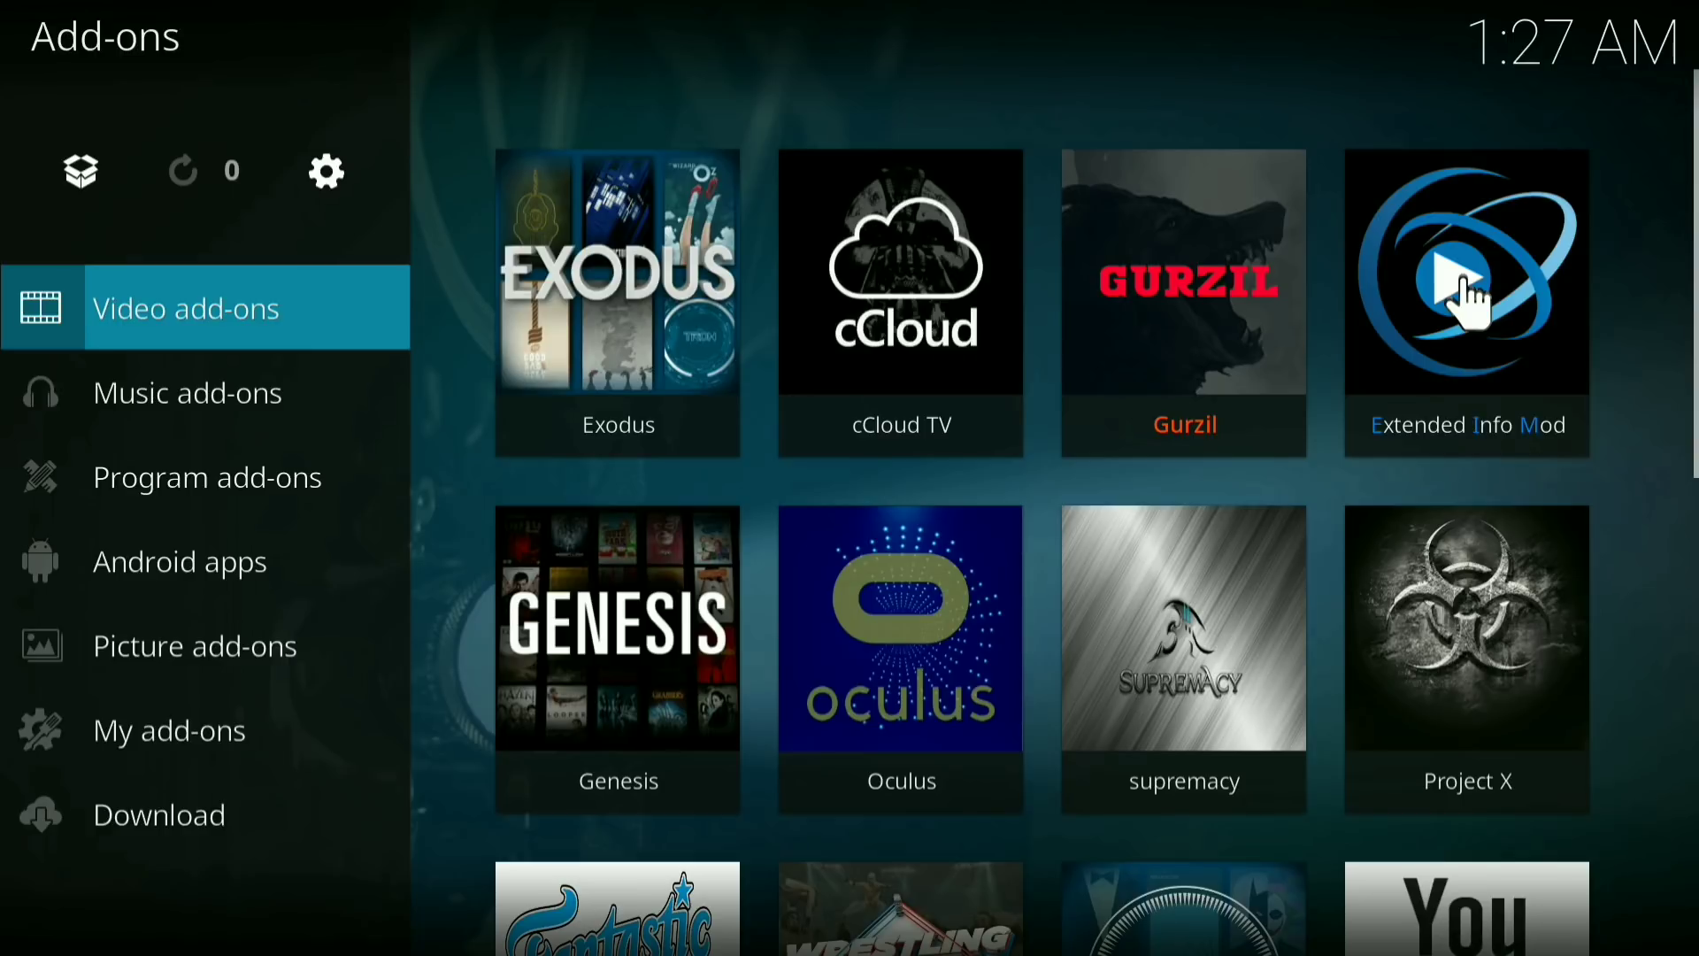
Install the repository from kodil.zip in the kdil source via Install from zip file.
{"action": "left_click", "coordinate": [1462, 283]}
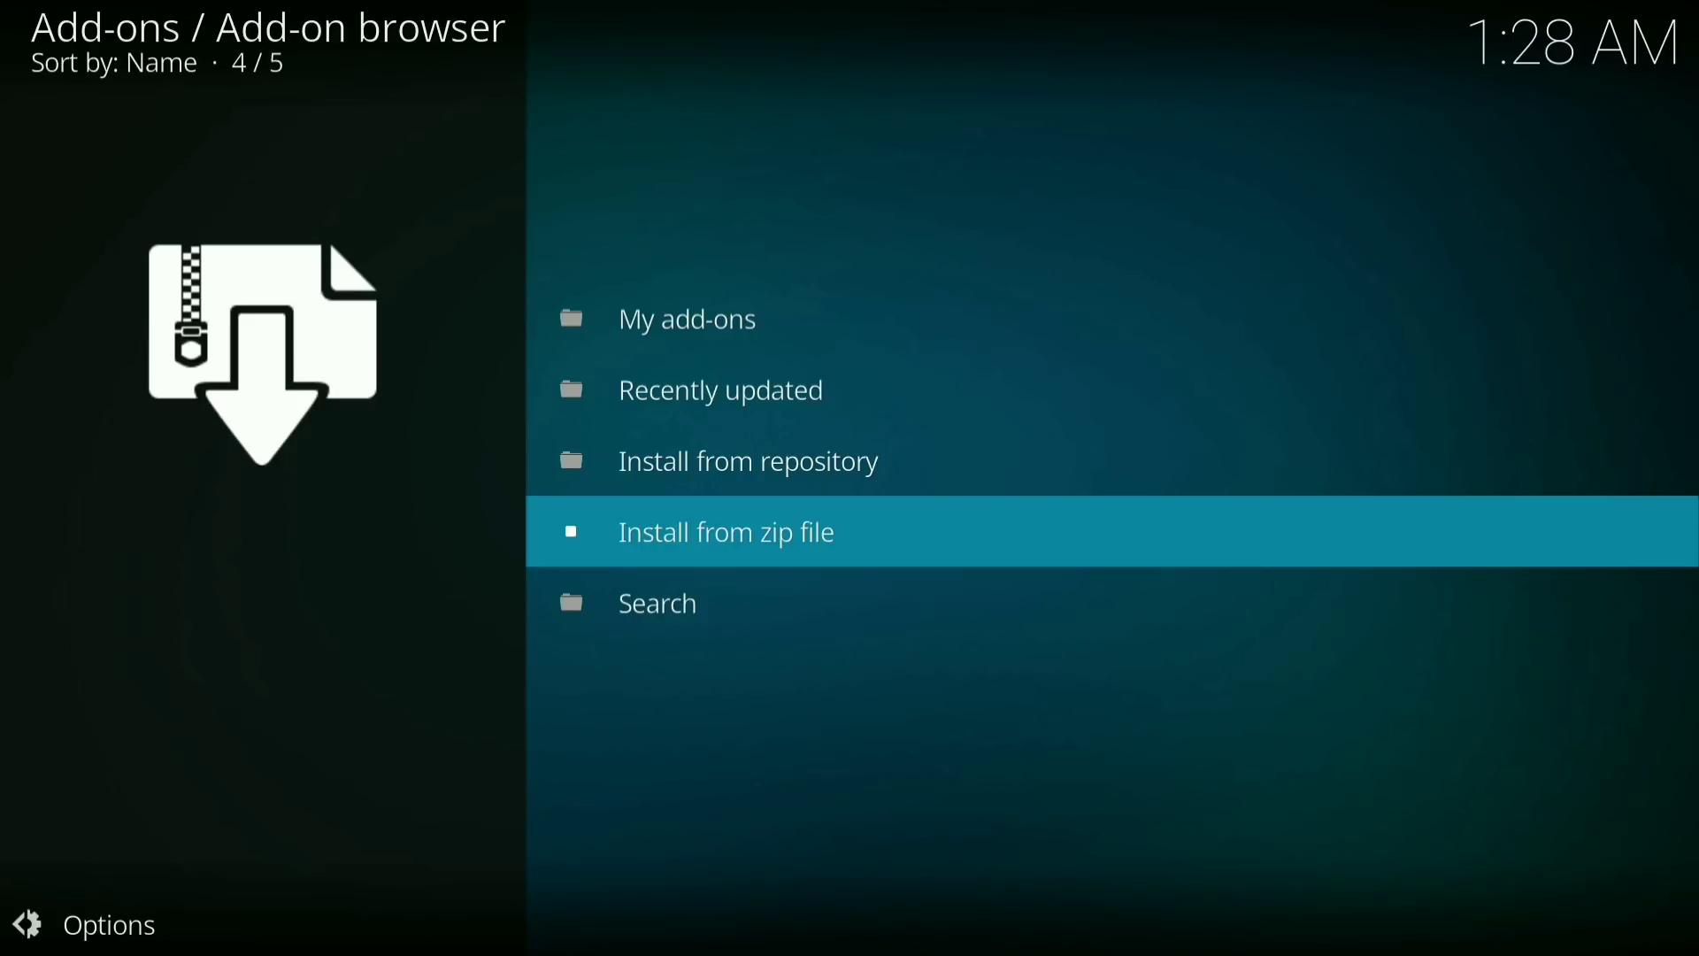
{"action": "key", "text": "Return"}
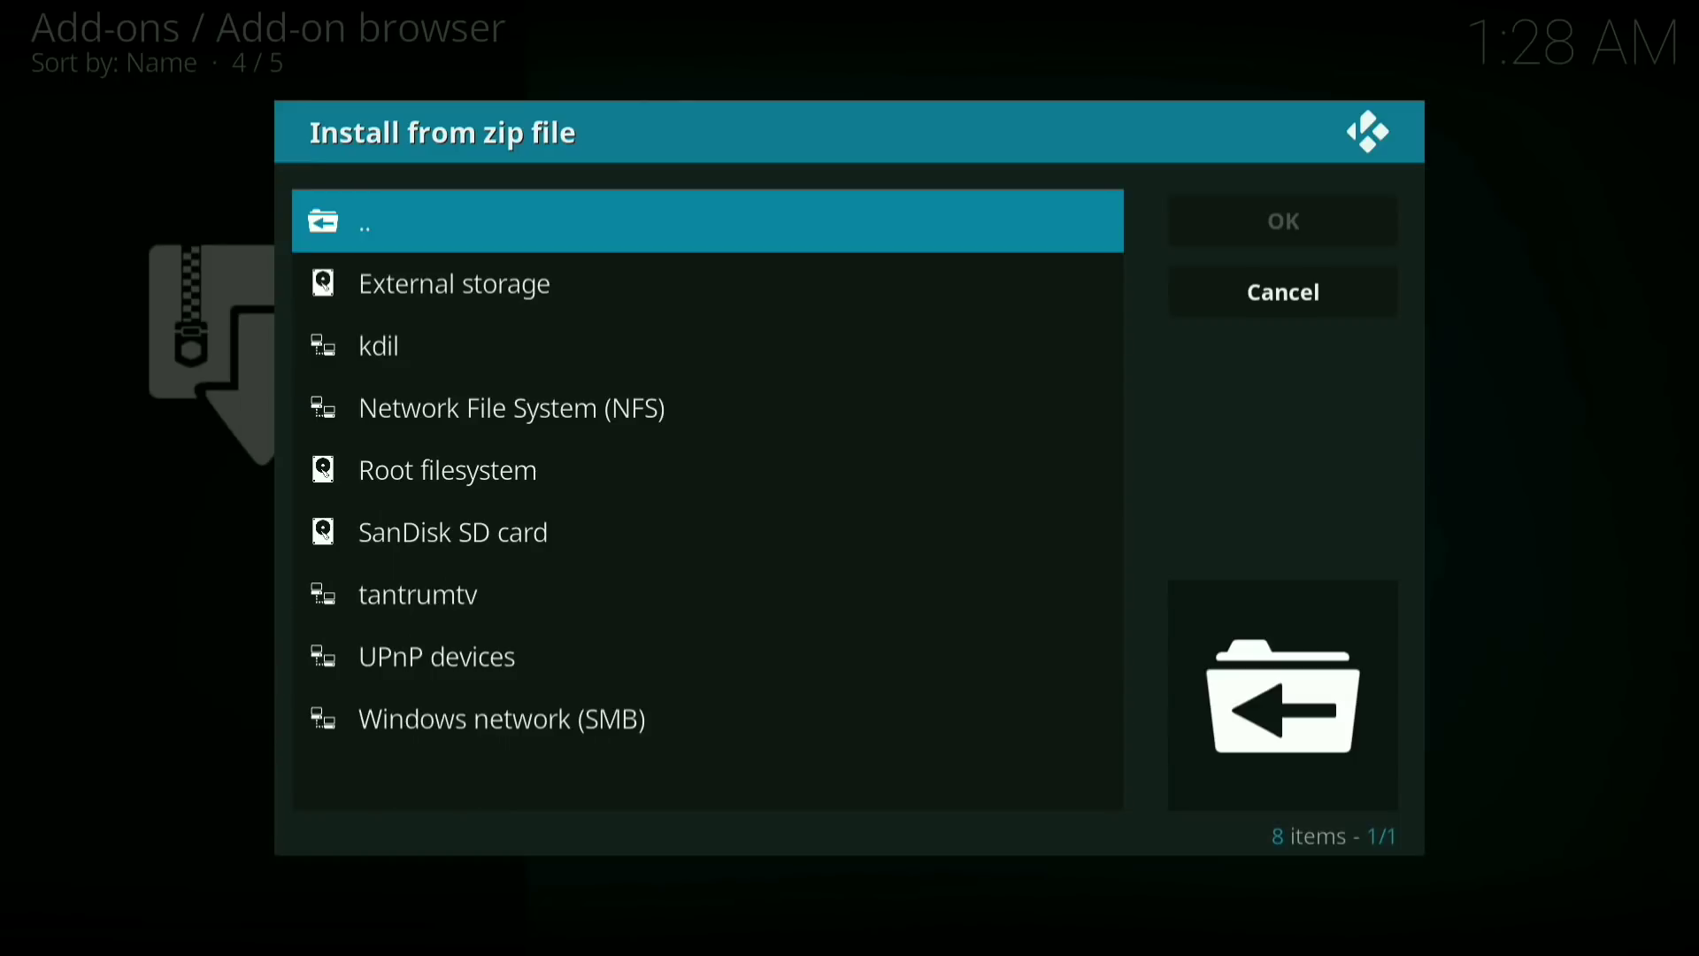
{"action": "left_click", "coordinate": [708, 345]}
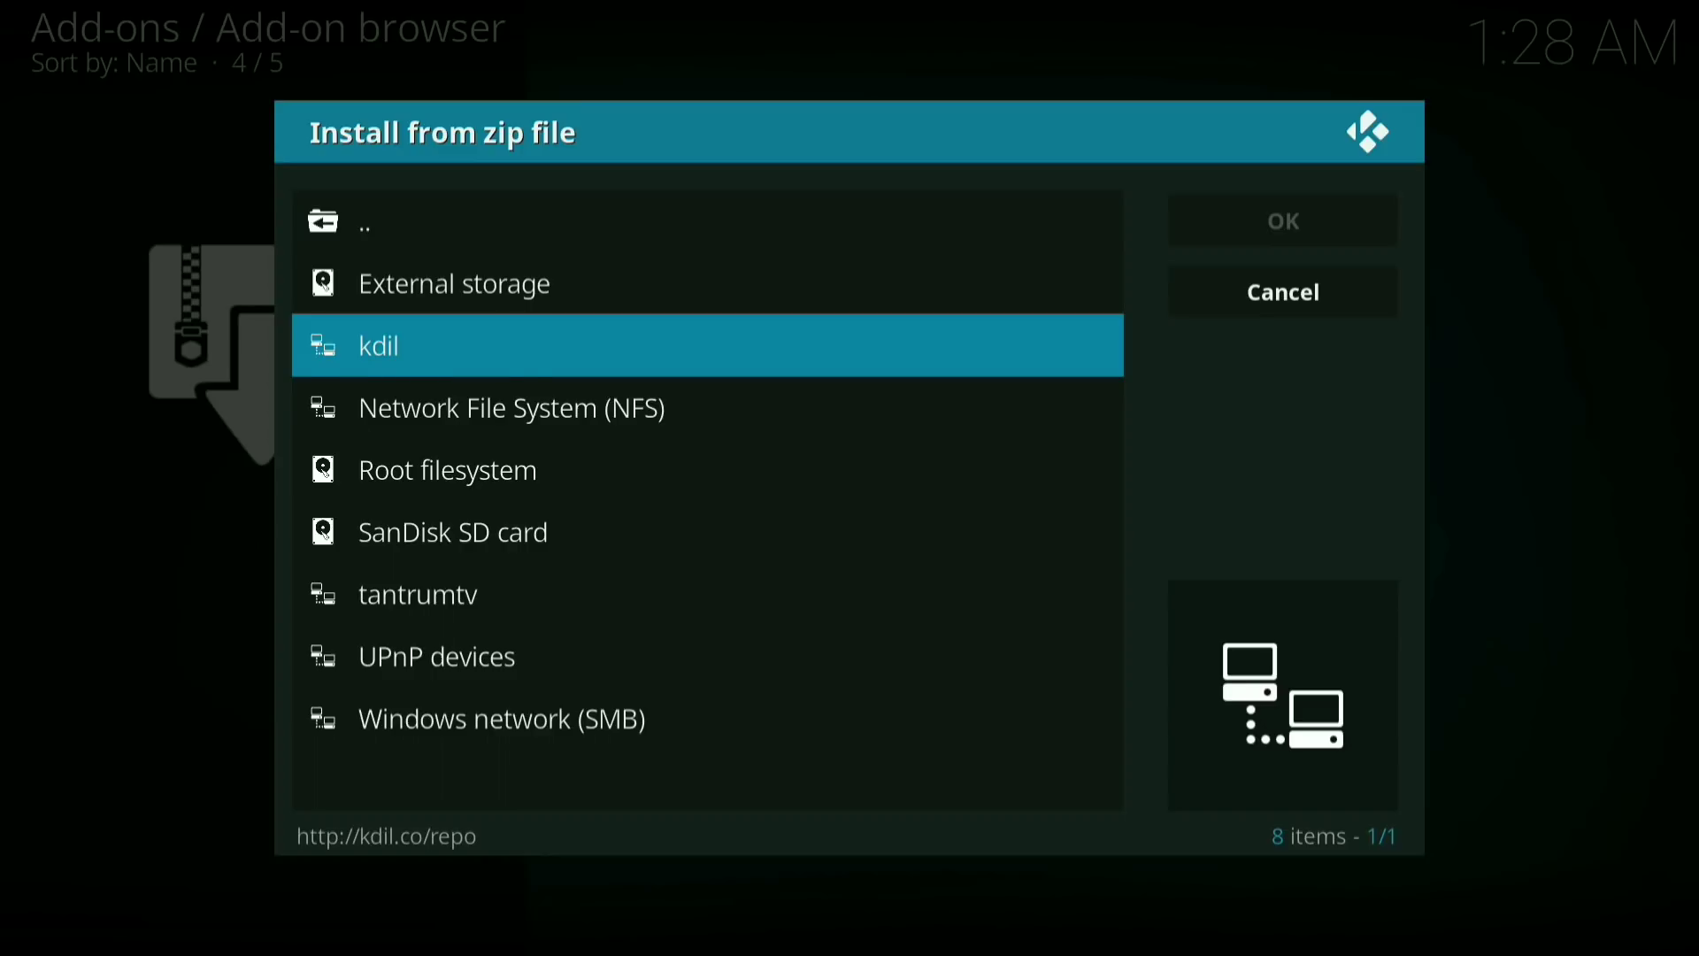
{"action": "key", "text": "Return"}
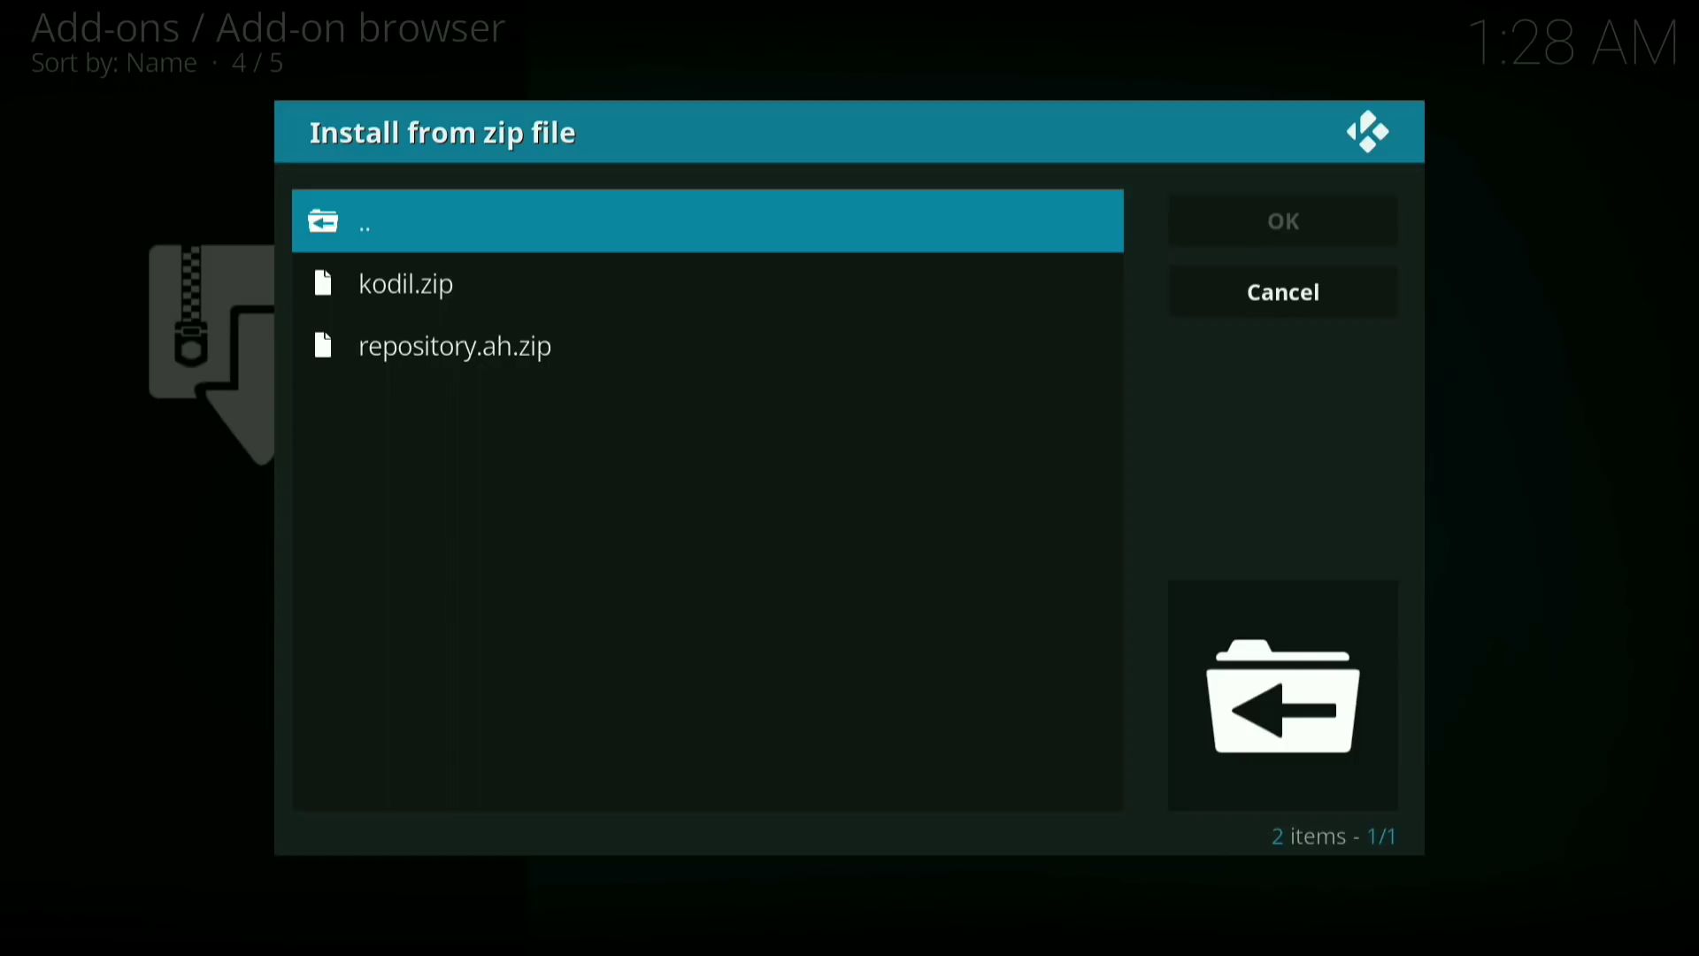
{"action": "key", "text": "Down"}
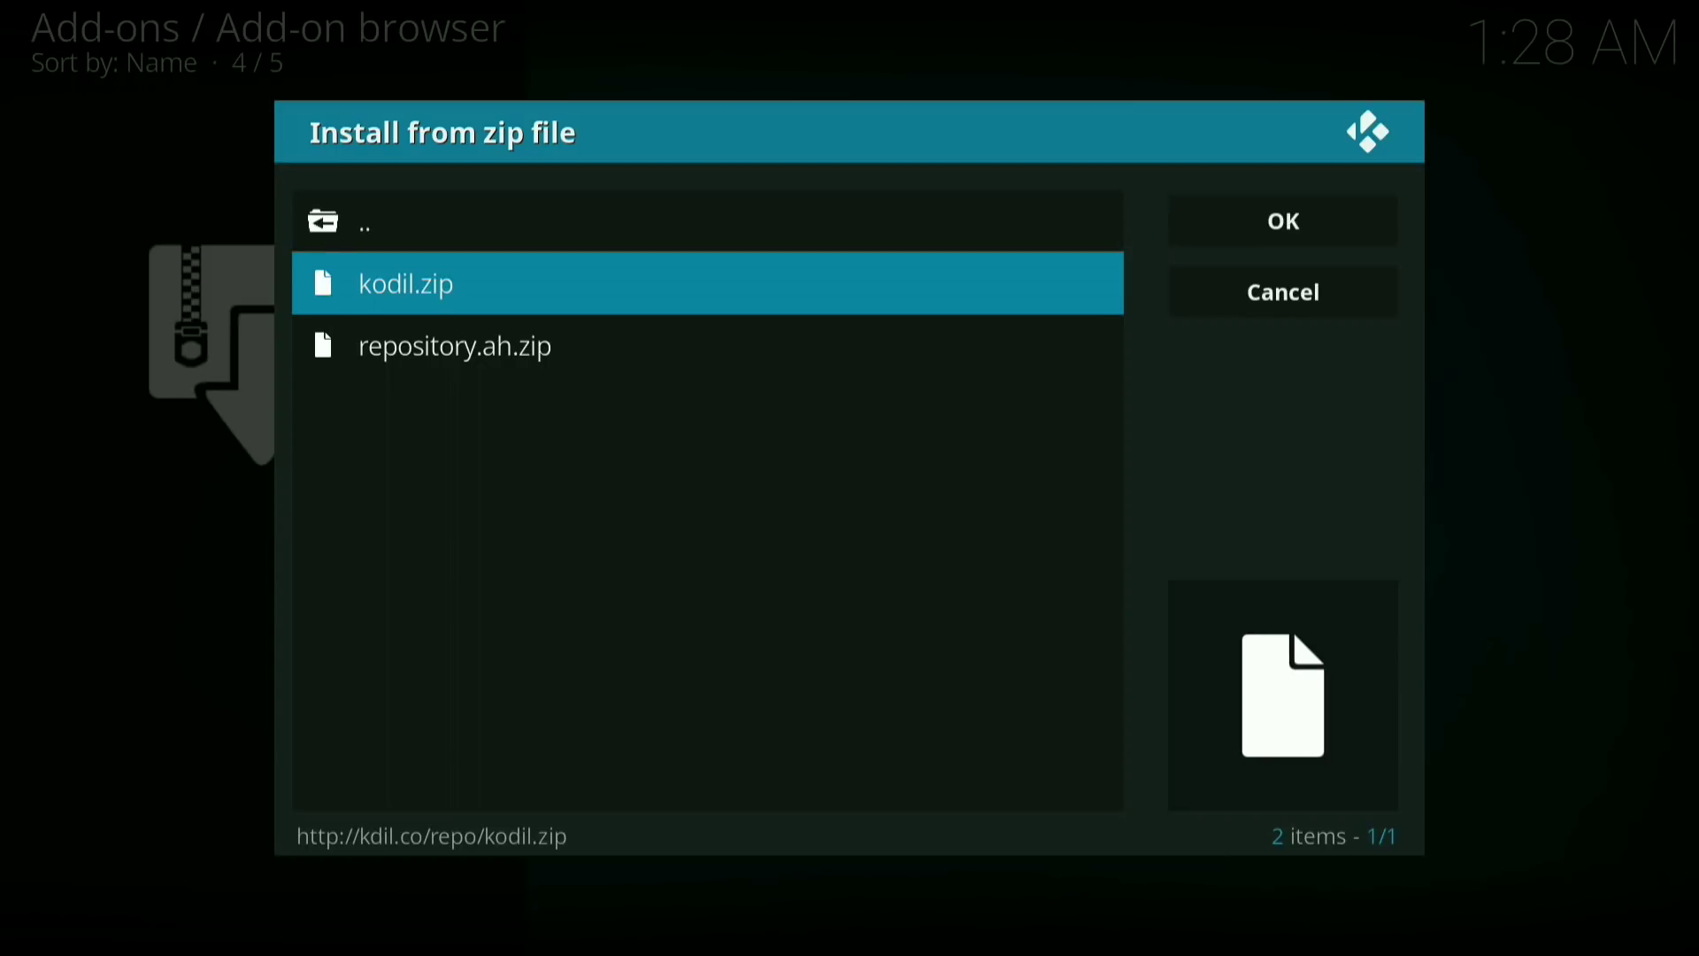
{"action": "key", "text": "Return"}
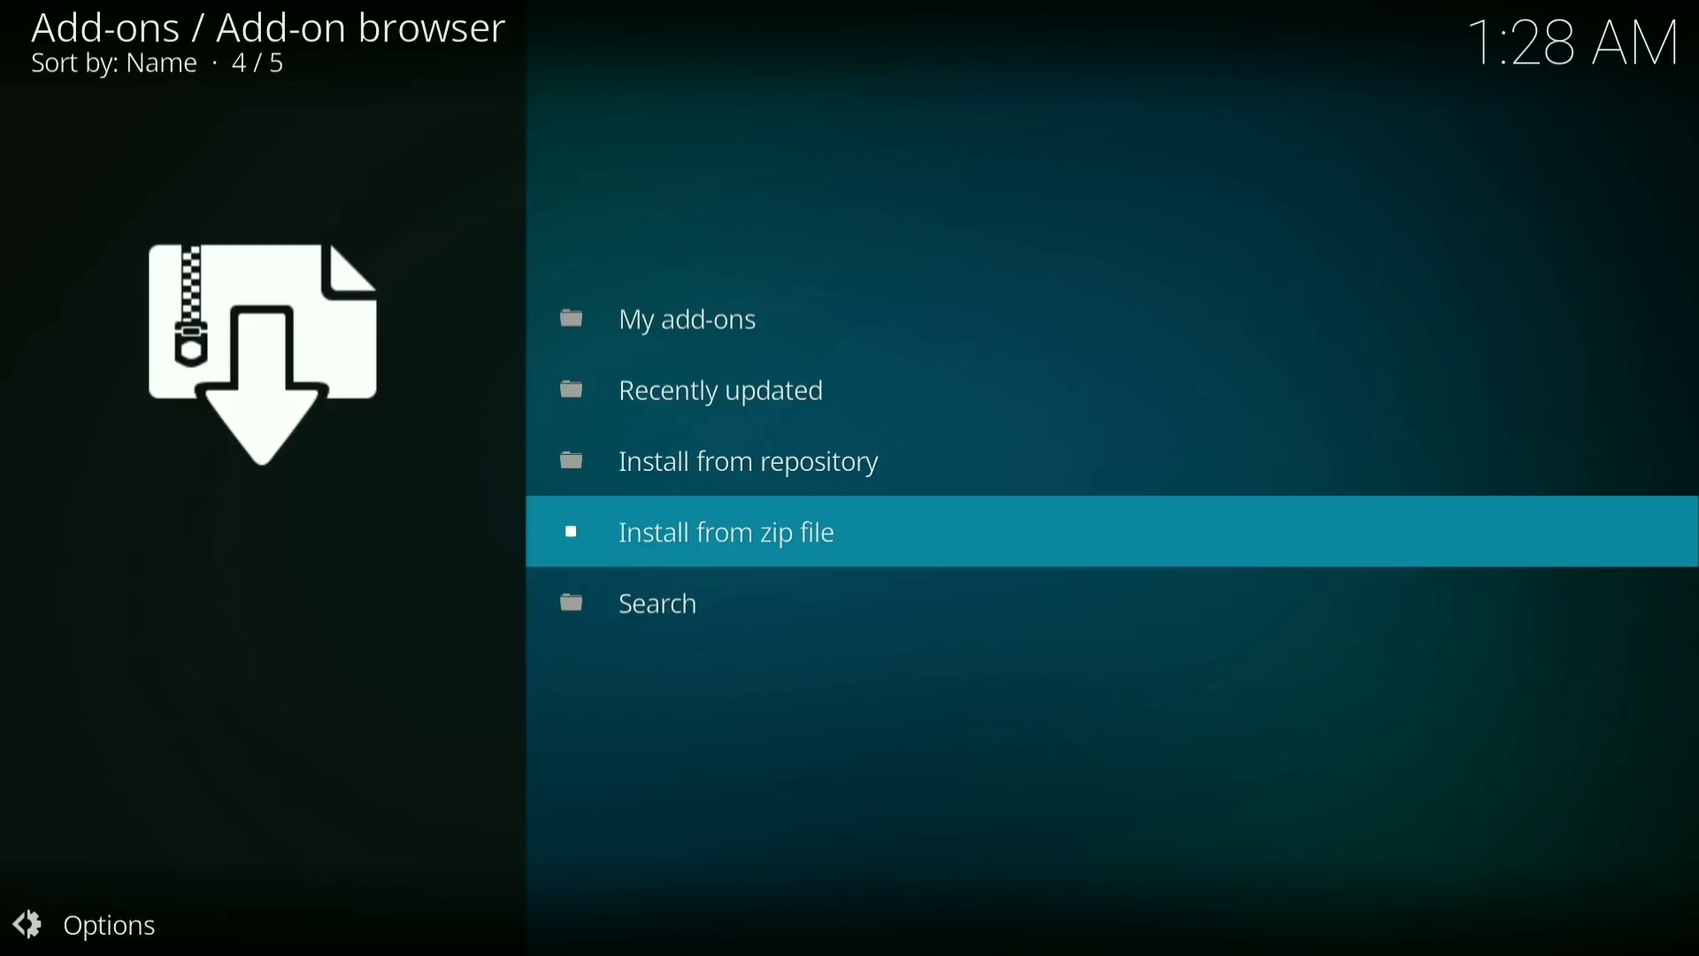
Go to Install from repository > Kodil Repository > Video add-ons.
{"action": "key", "text": "Up"}
{"action": "key", "text": "Return"}
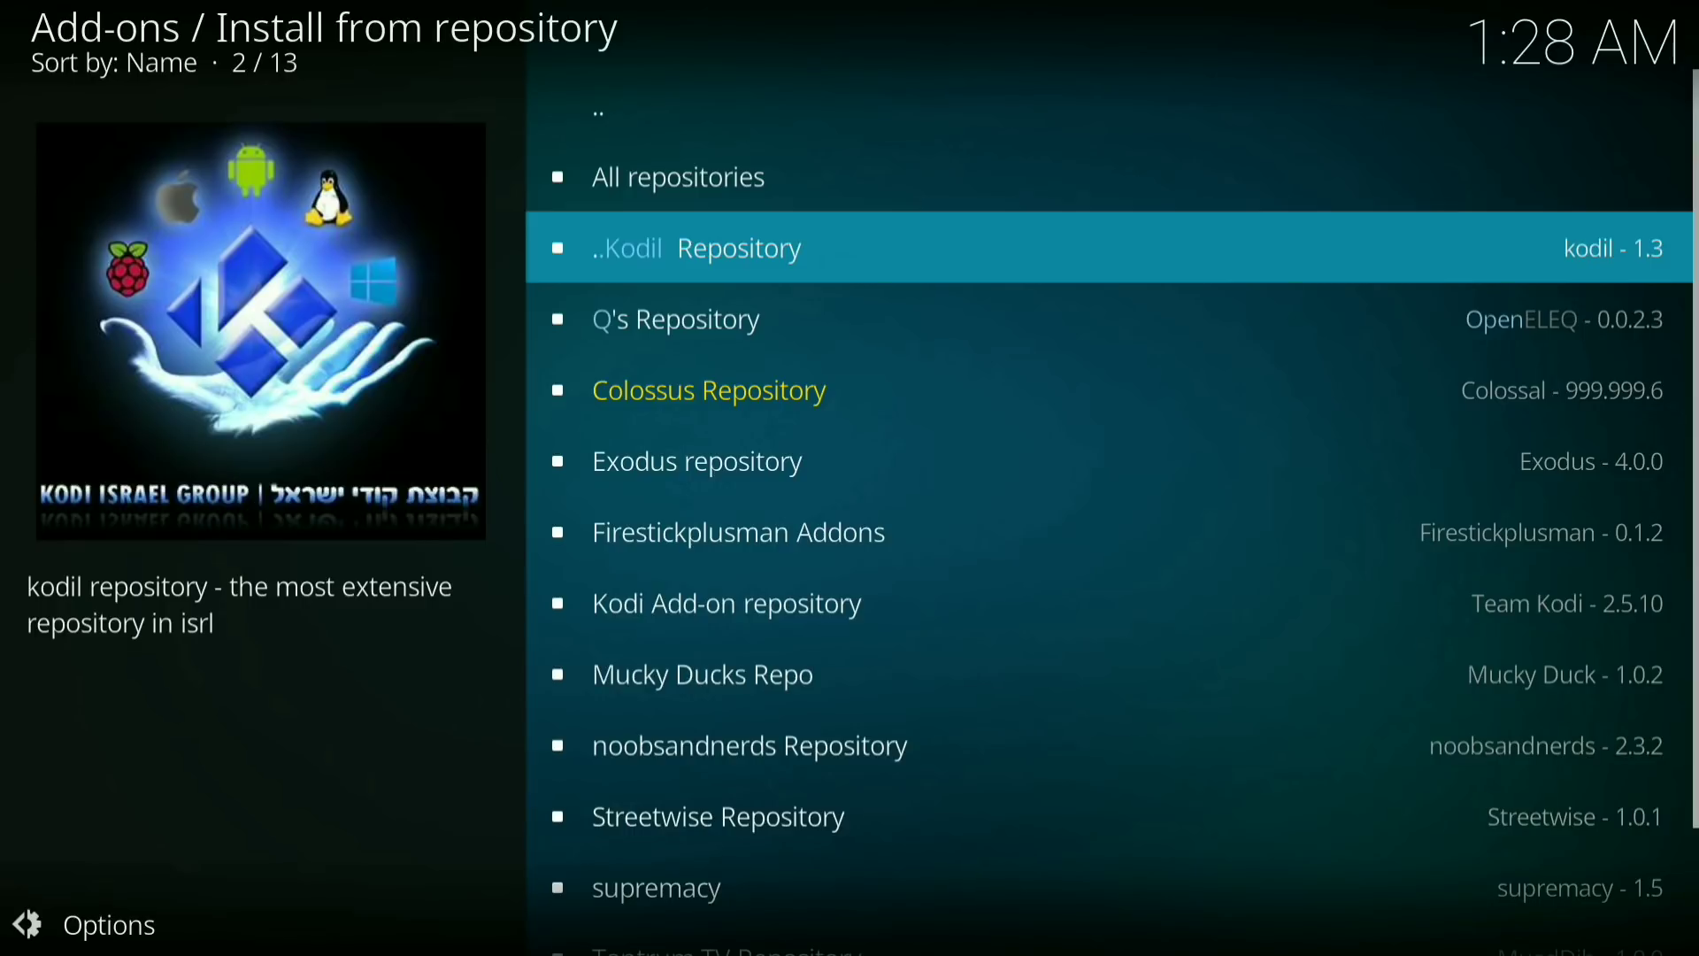
{"action": "key", "text": "Return"}
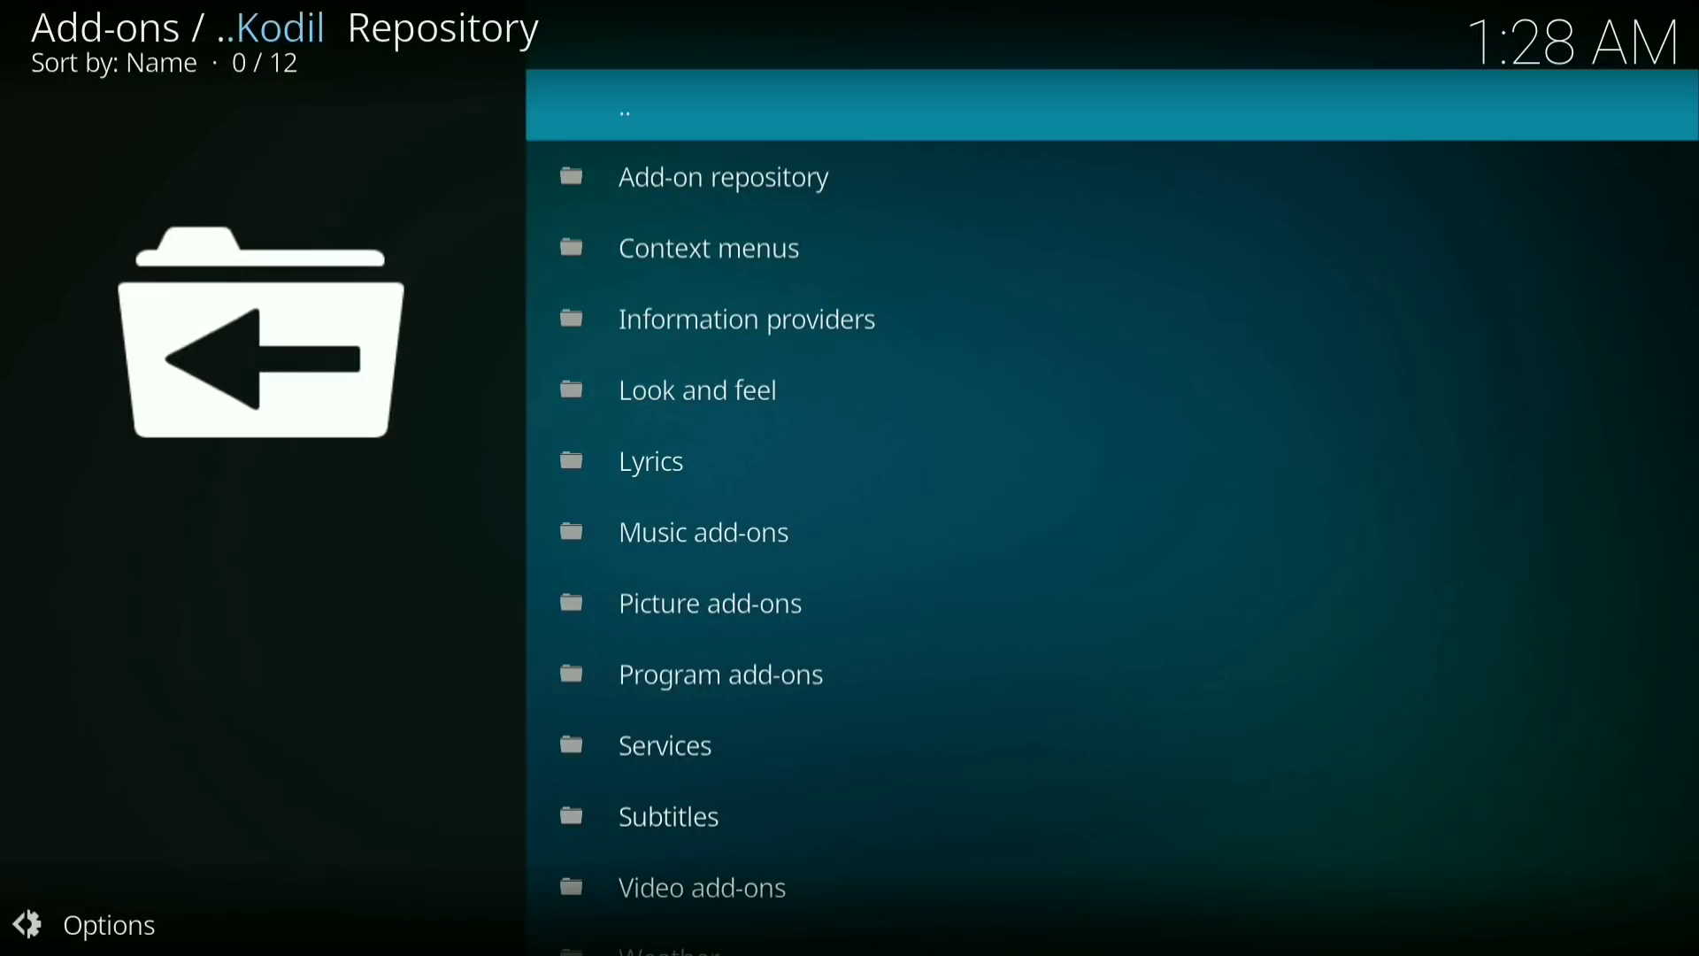
{"action": "key", "text": "Down"}
{"action": "key", "text": "Down"}
{"action": "key", "text": "Down"}
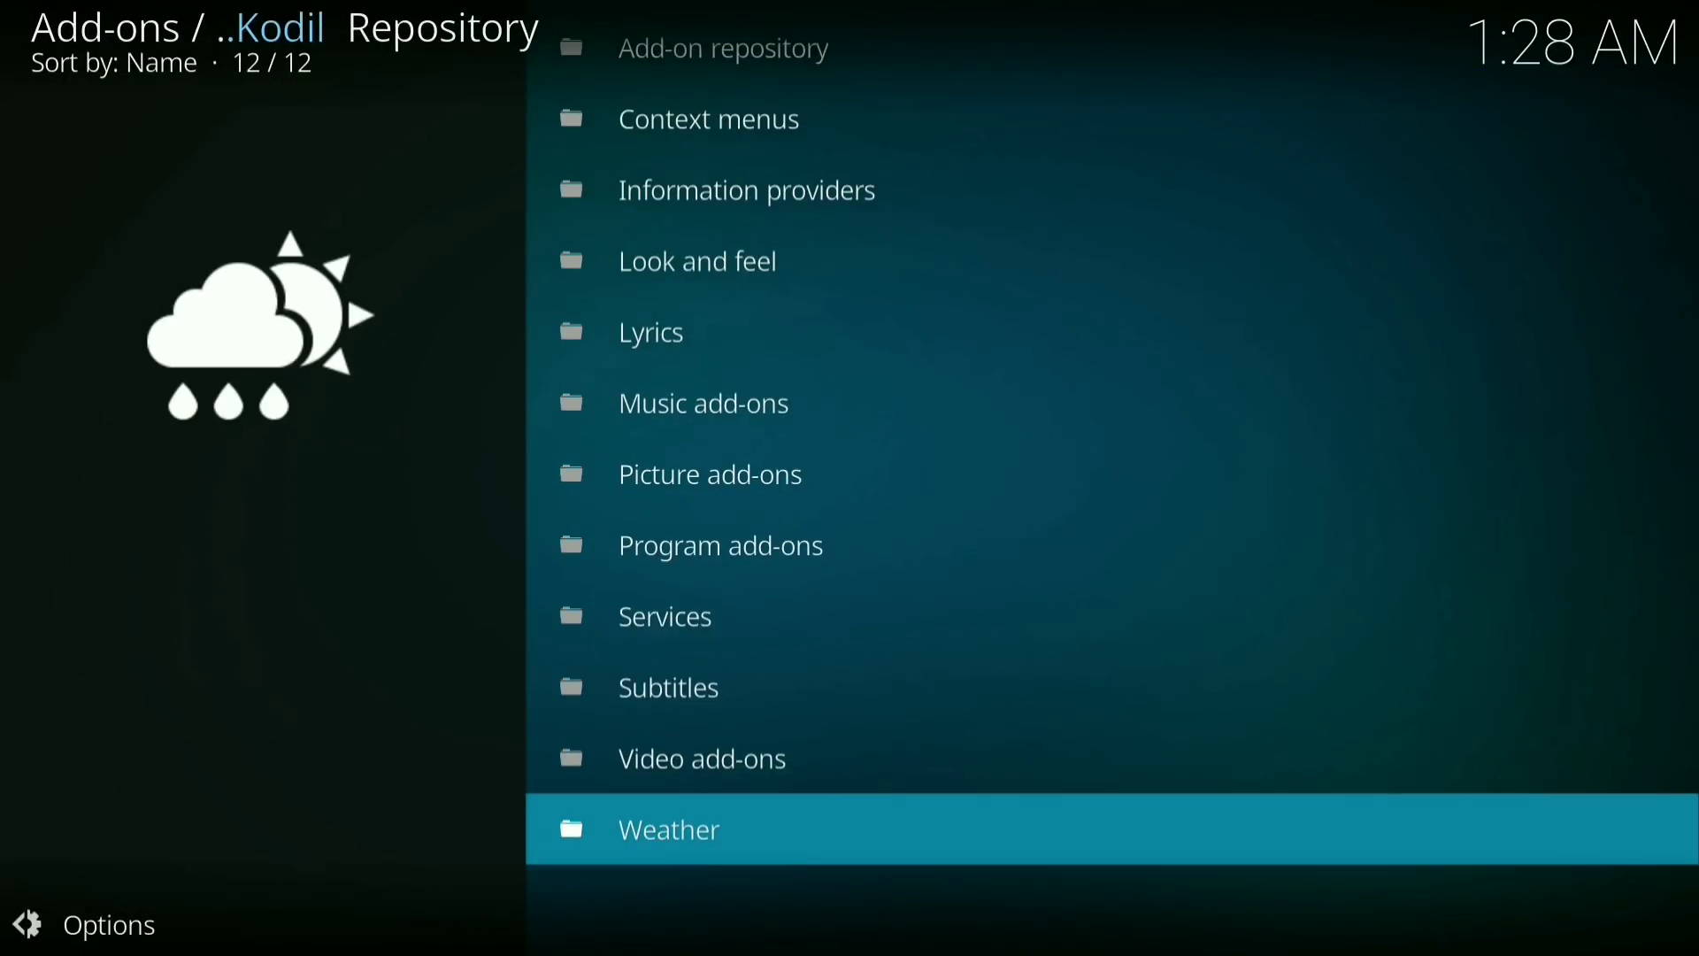
{"action": "key", "text": "s"}
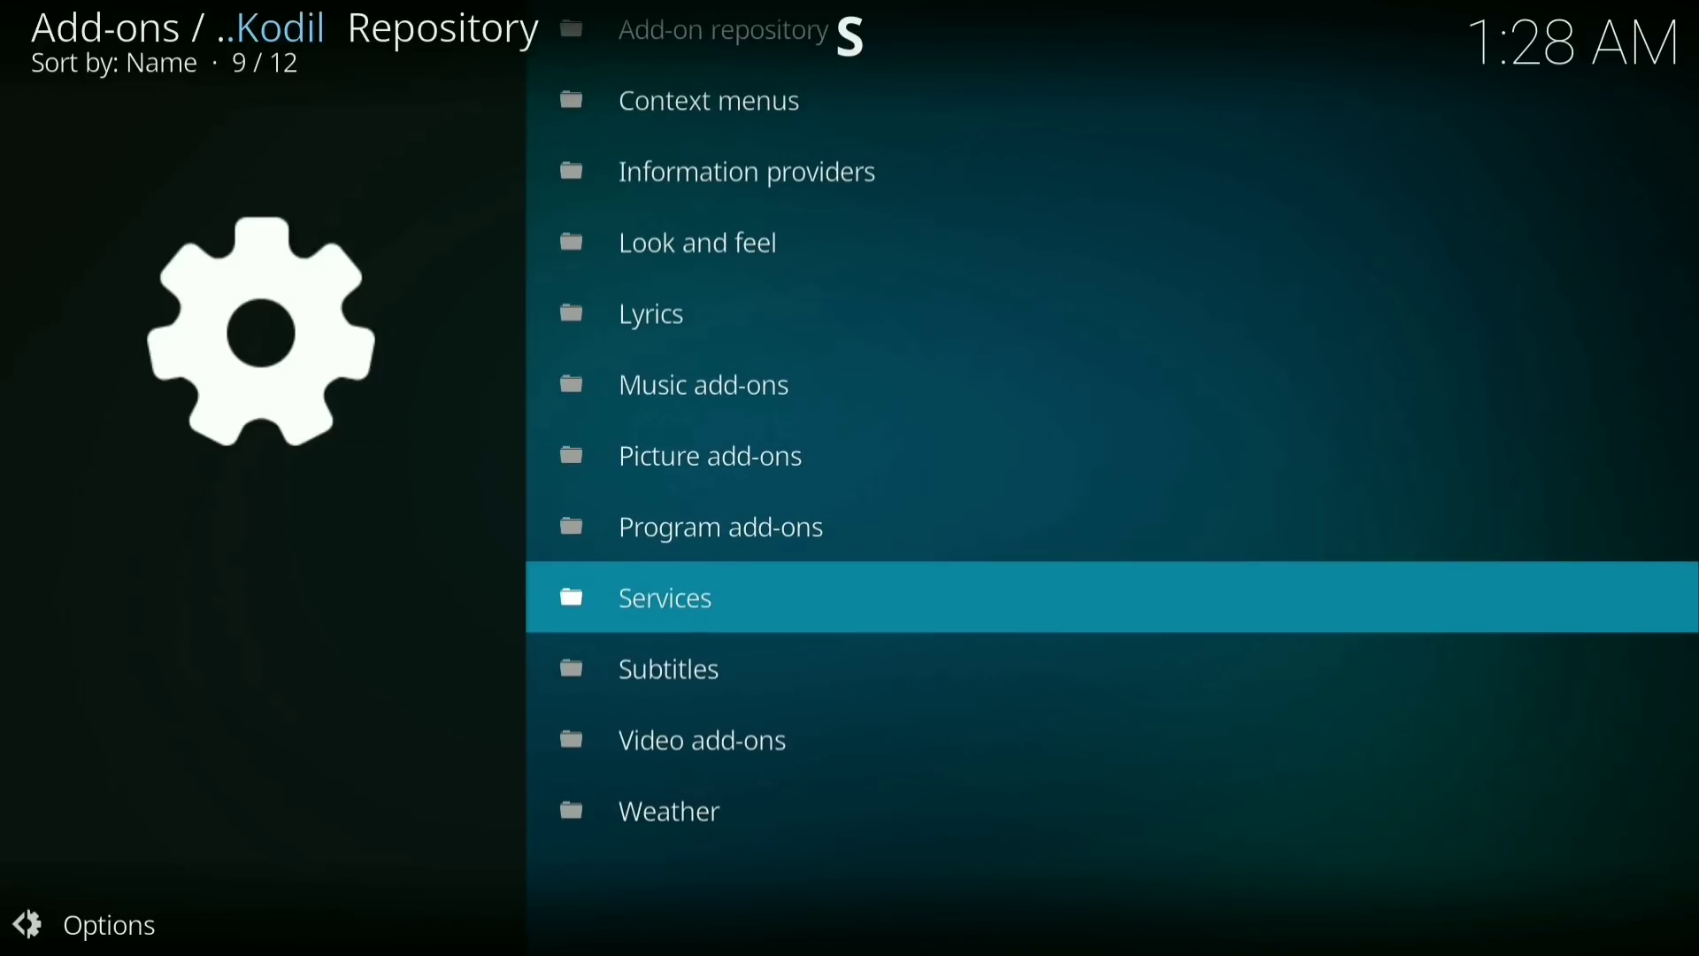
{"action": "key", "text": "Down"}
{"action": "key", "text": "Down"}
{"action": "key", "text": "v"}
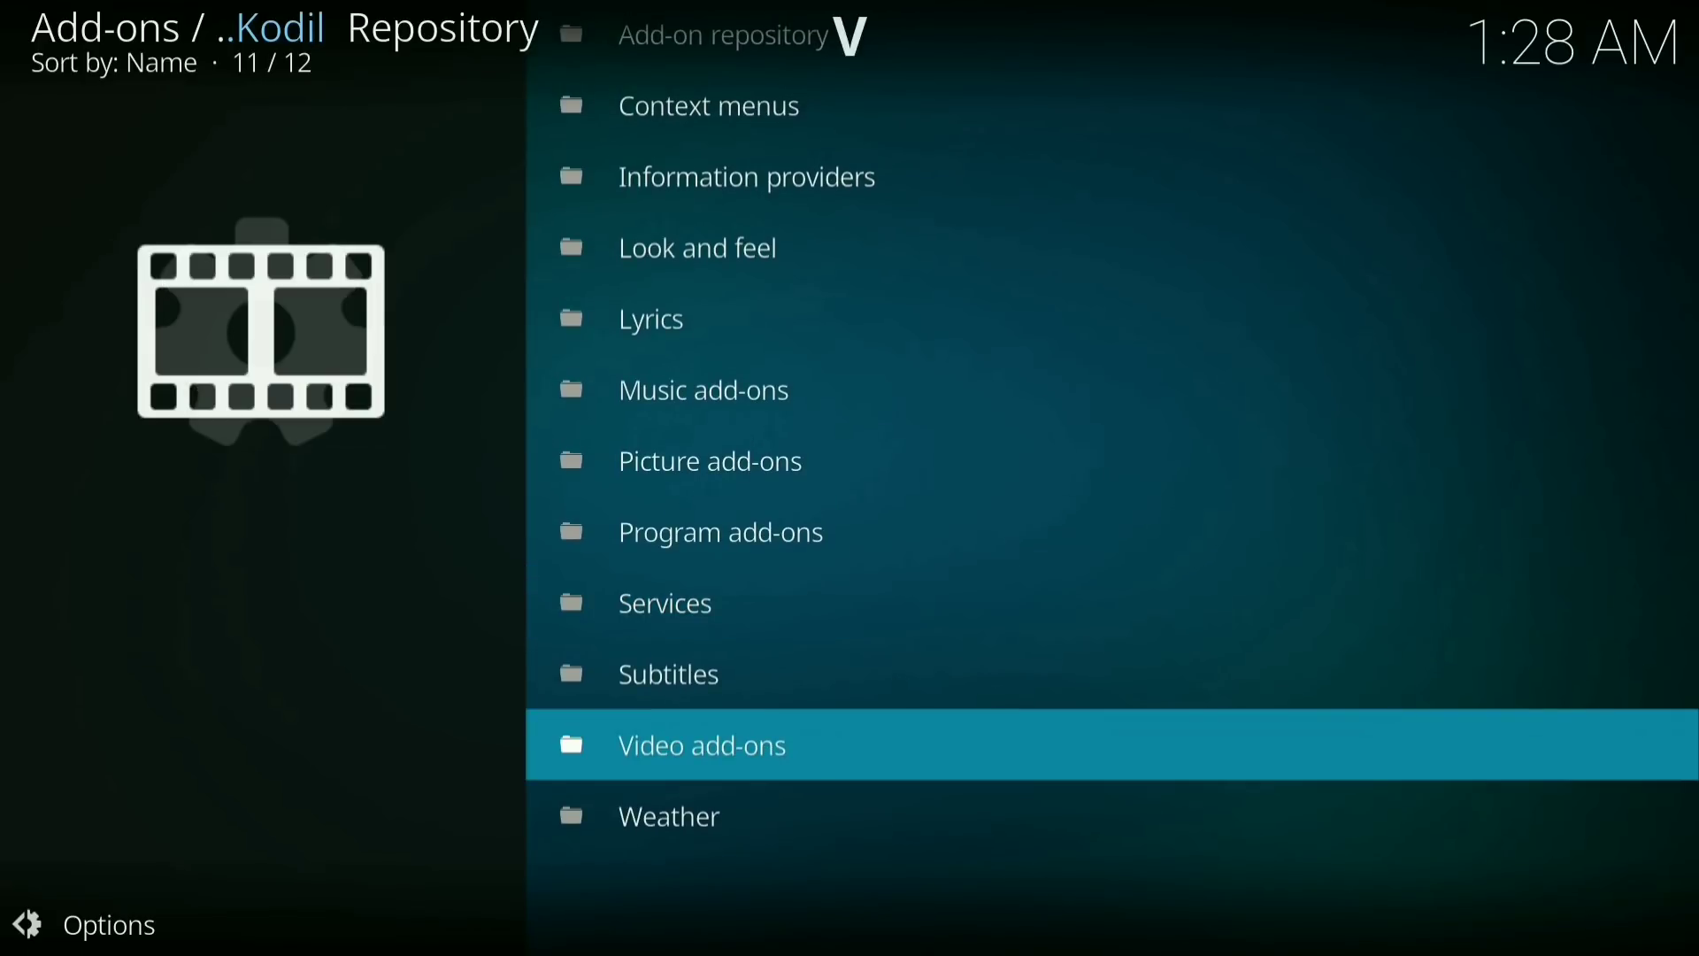
{"action": "key", "text": "Return"}
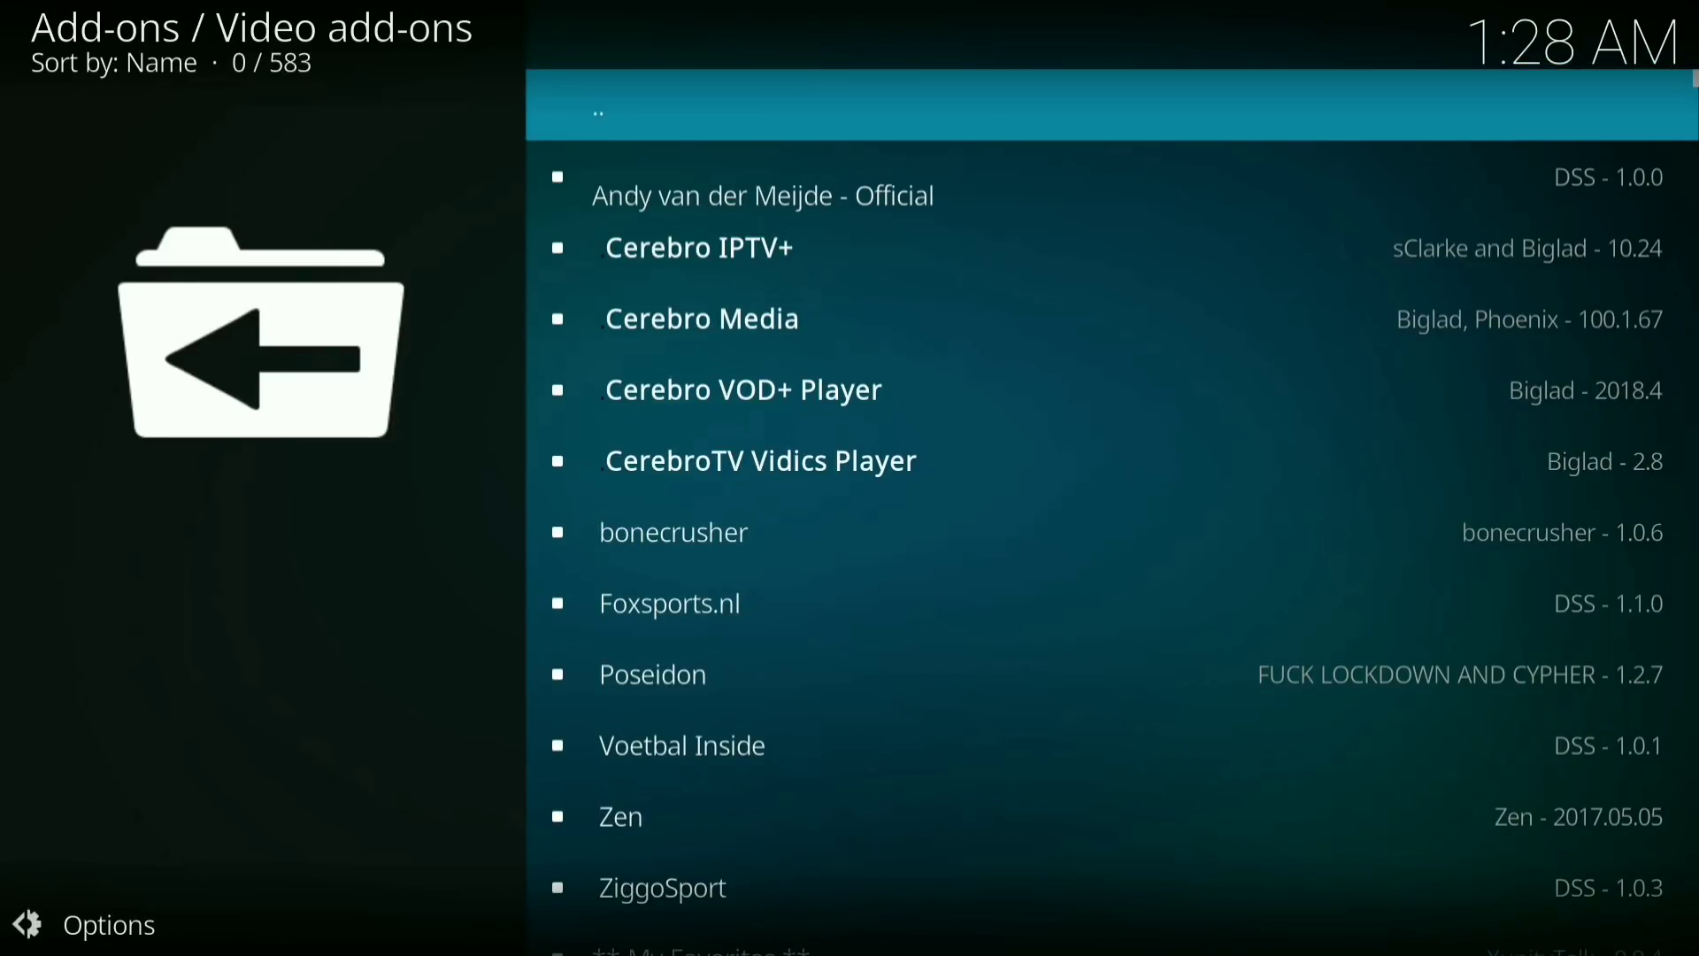
Move down the Video add-ons list to Elysium and open its info page.
{"action": "key", "text": "Down"}
{"action": "key", "text": "Down"}
{"action": "key", "text": "Down"}
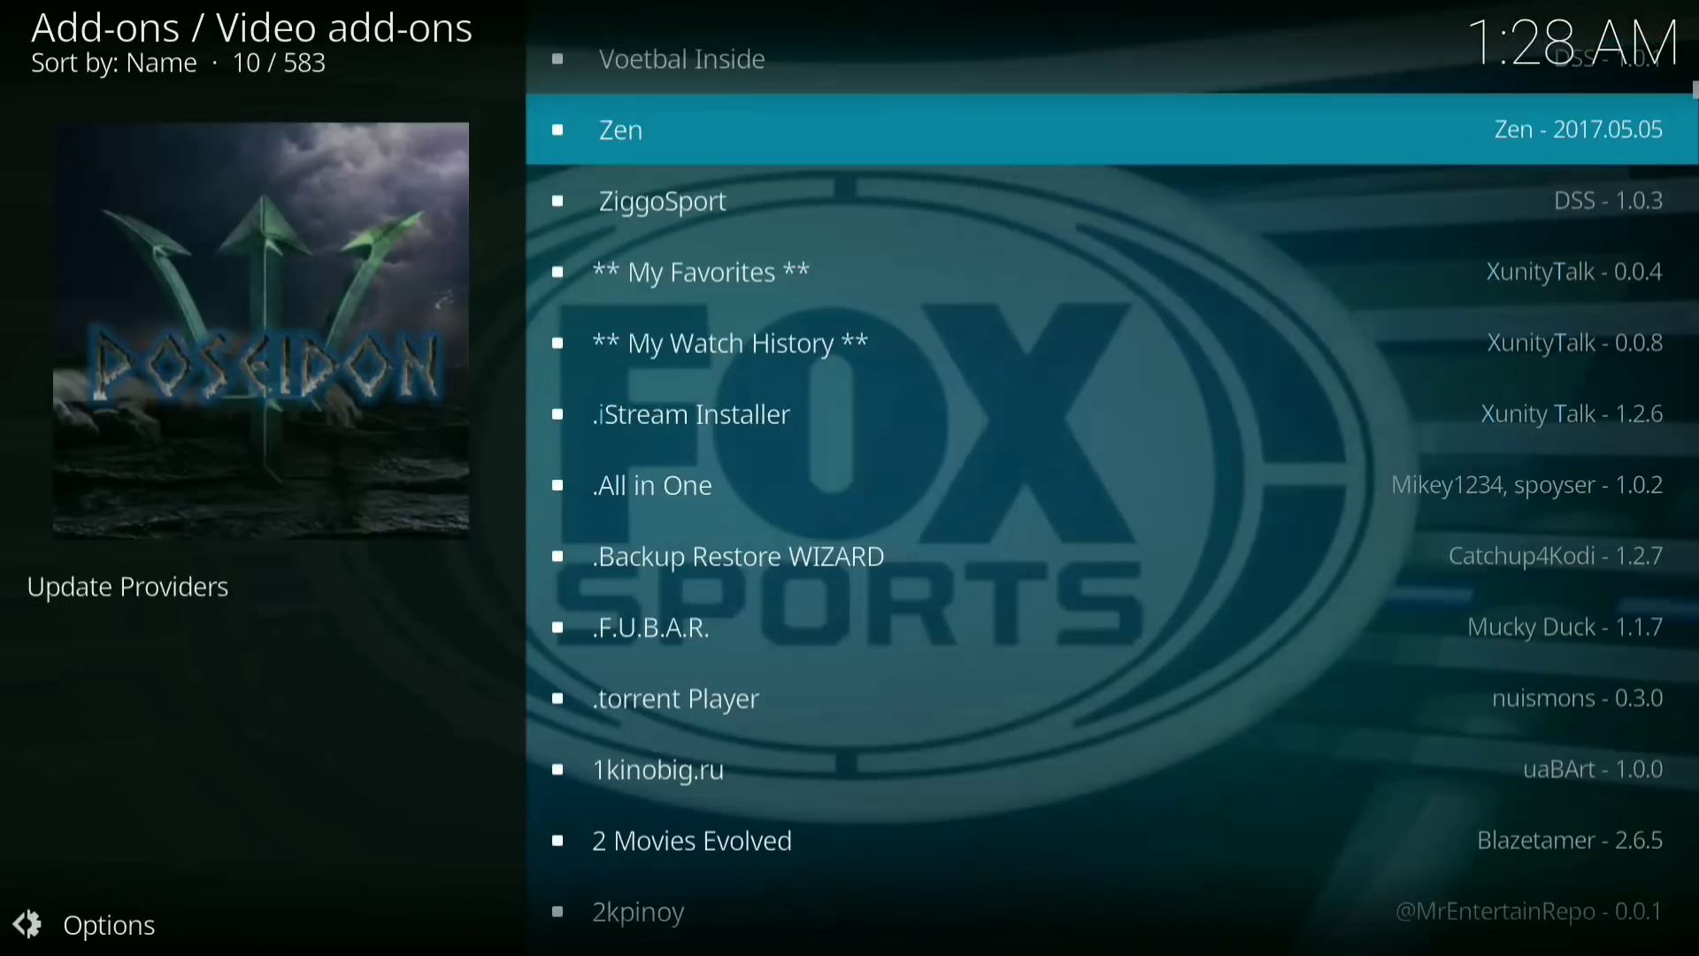
{"action": "key", "text": "Down"}
{"action": "key", "text": "Down"}
{"action": "key", "text": "Down"}
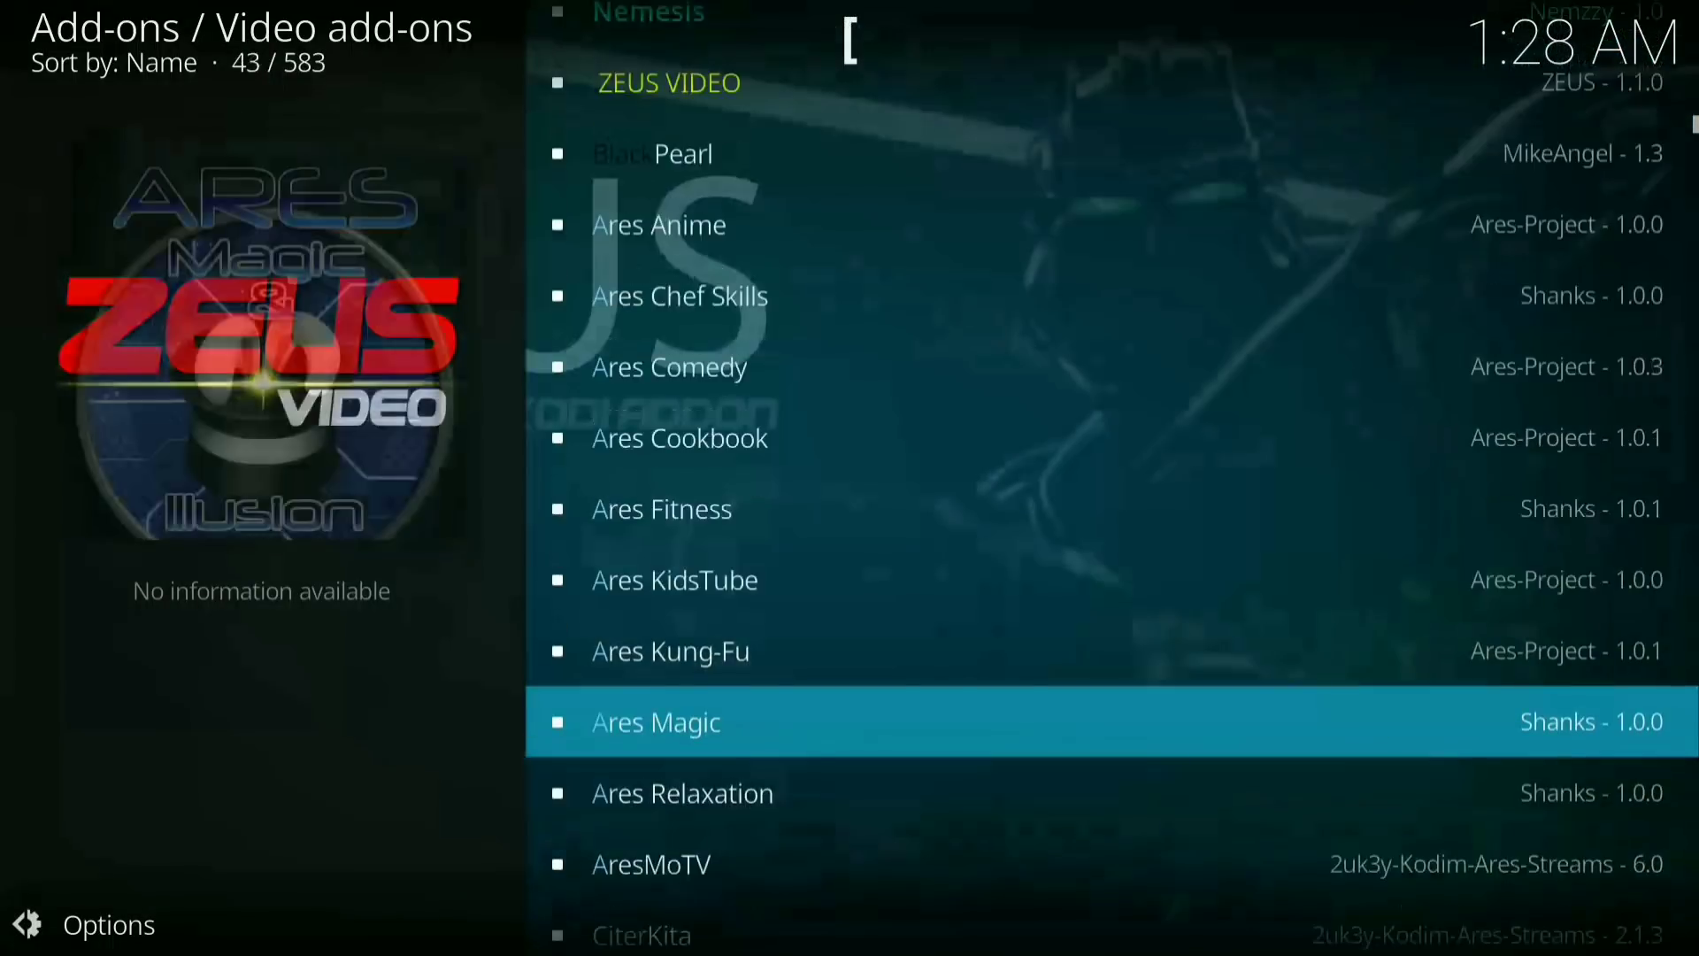
{"action": "key", "text": "Down"}
{"action": "key", "text": "Down"}
{"action": "key", "text": "Down"}
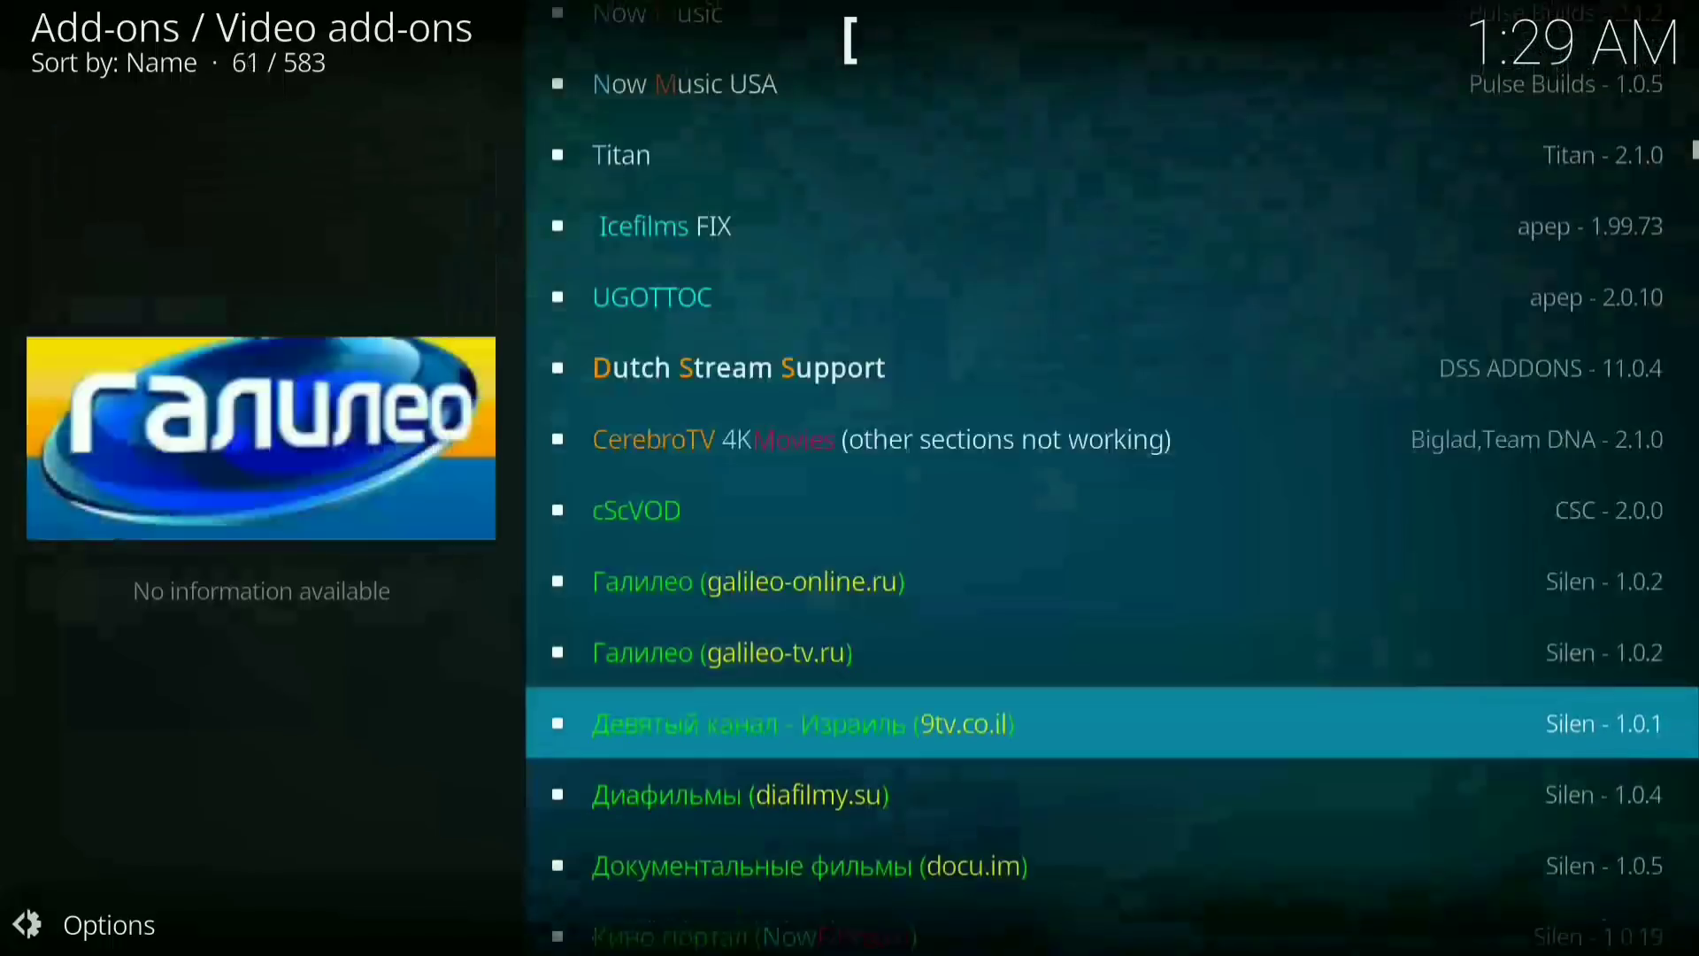
{"action": "key", "text": "Down"}
{"action": "key", "text": "Down"}
{"action": "key", "text": "Down"}
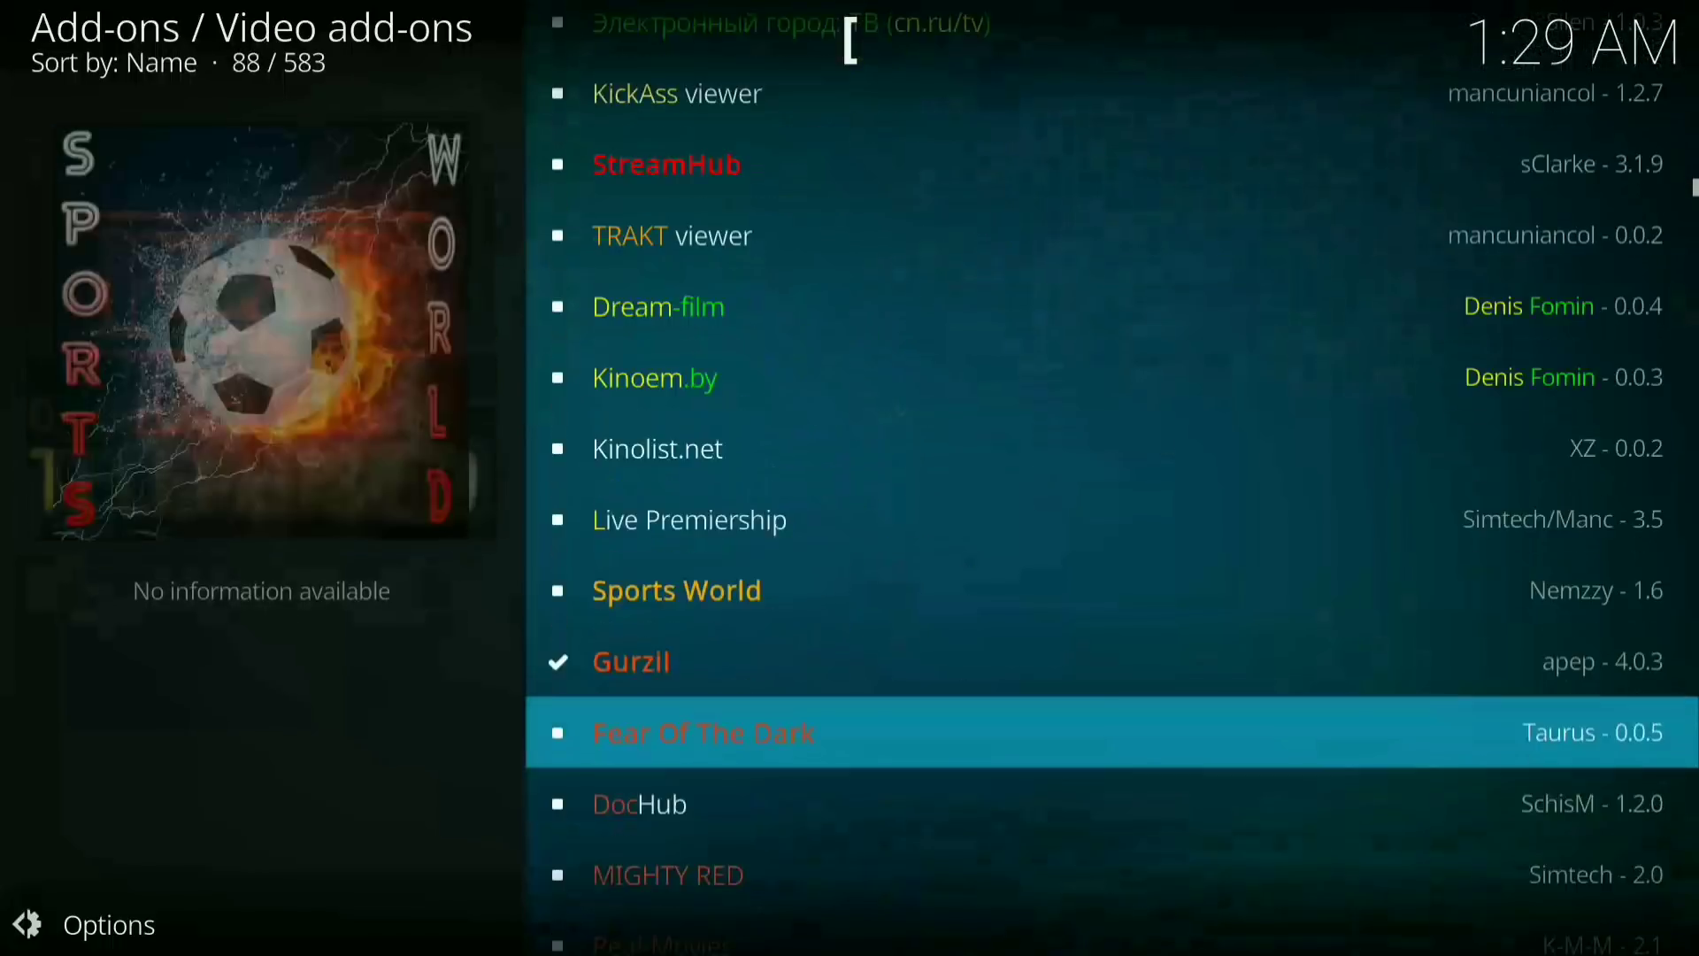
{"action": "key", "text": "Down"}
{"action": "key", "text": "Down"}
{"action": "key", "text": "Down"}
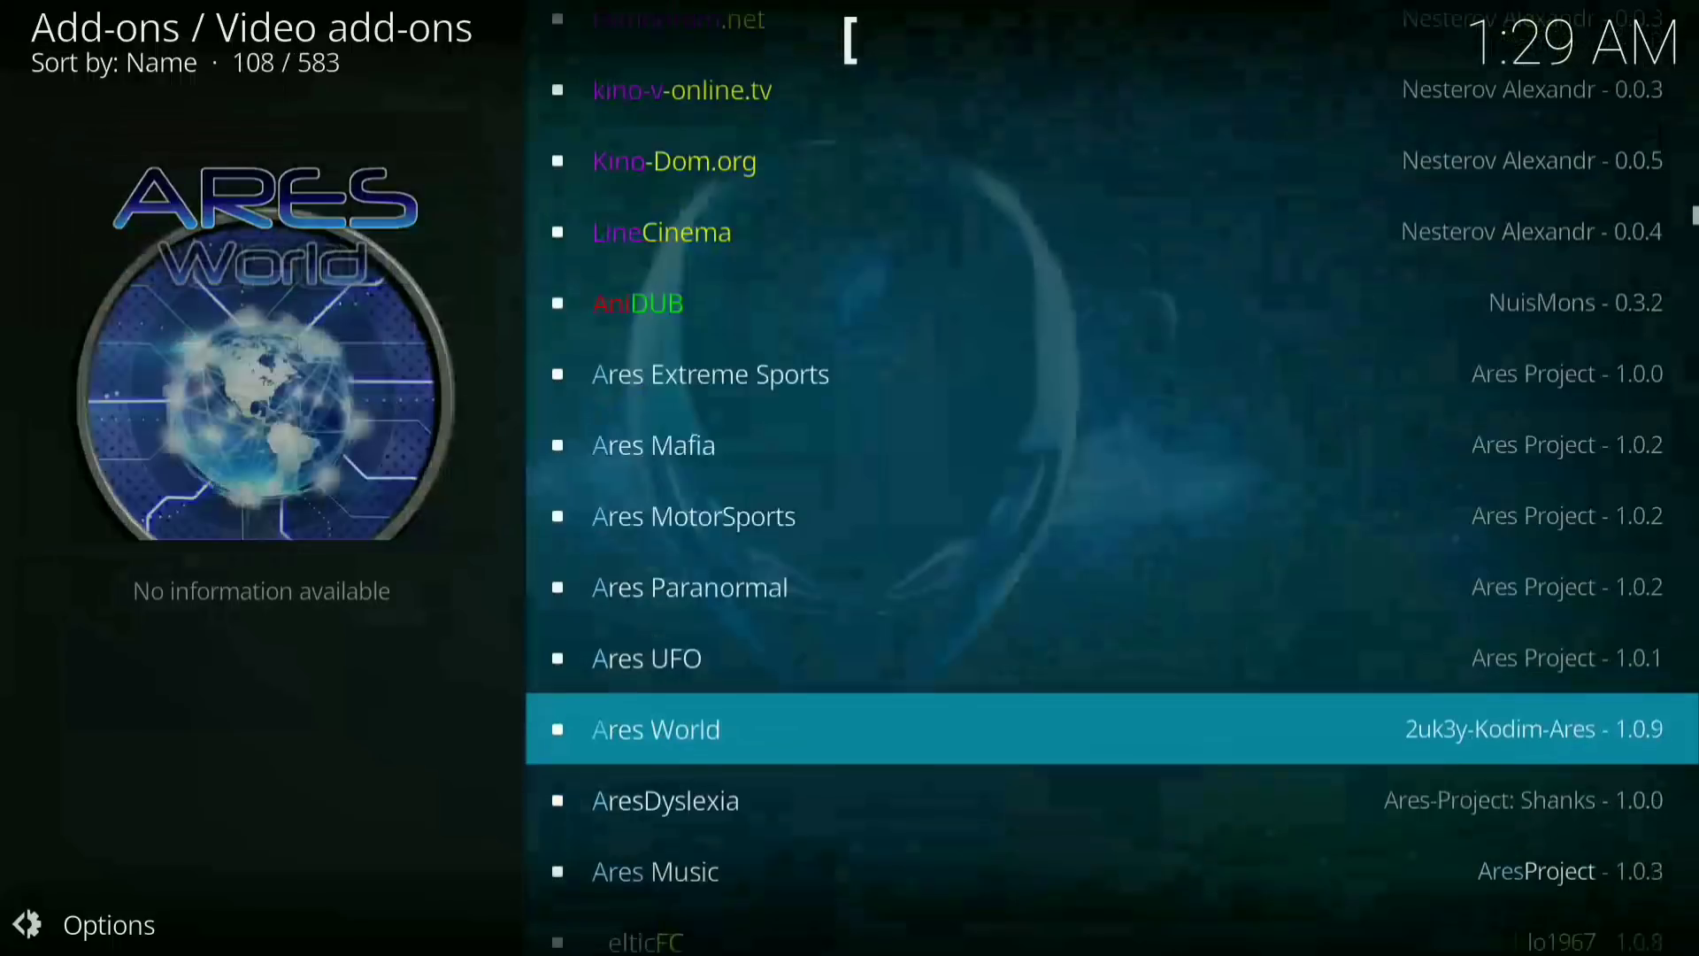
{"action": "key", "text": "Down"}
{"action": "key", "text": "Down"}
{"action": "key", "text": "Down"}
{"action": "key", "text": "Down"}
{"action": "key", "text": "Down"}
{"action": "key", "text": "Down"}
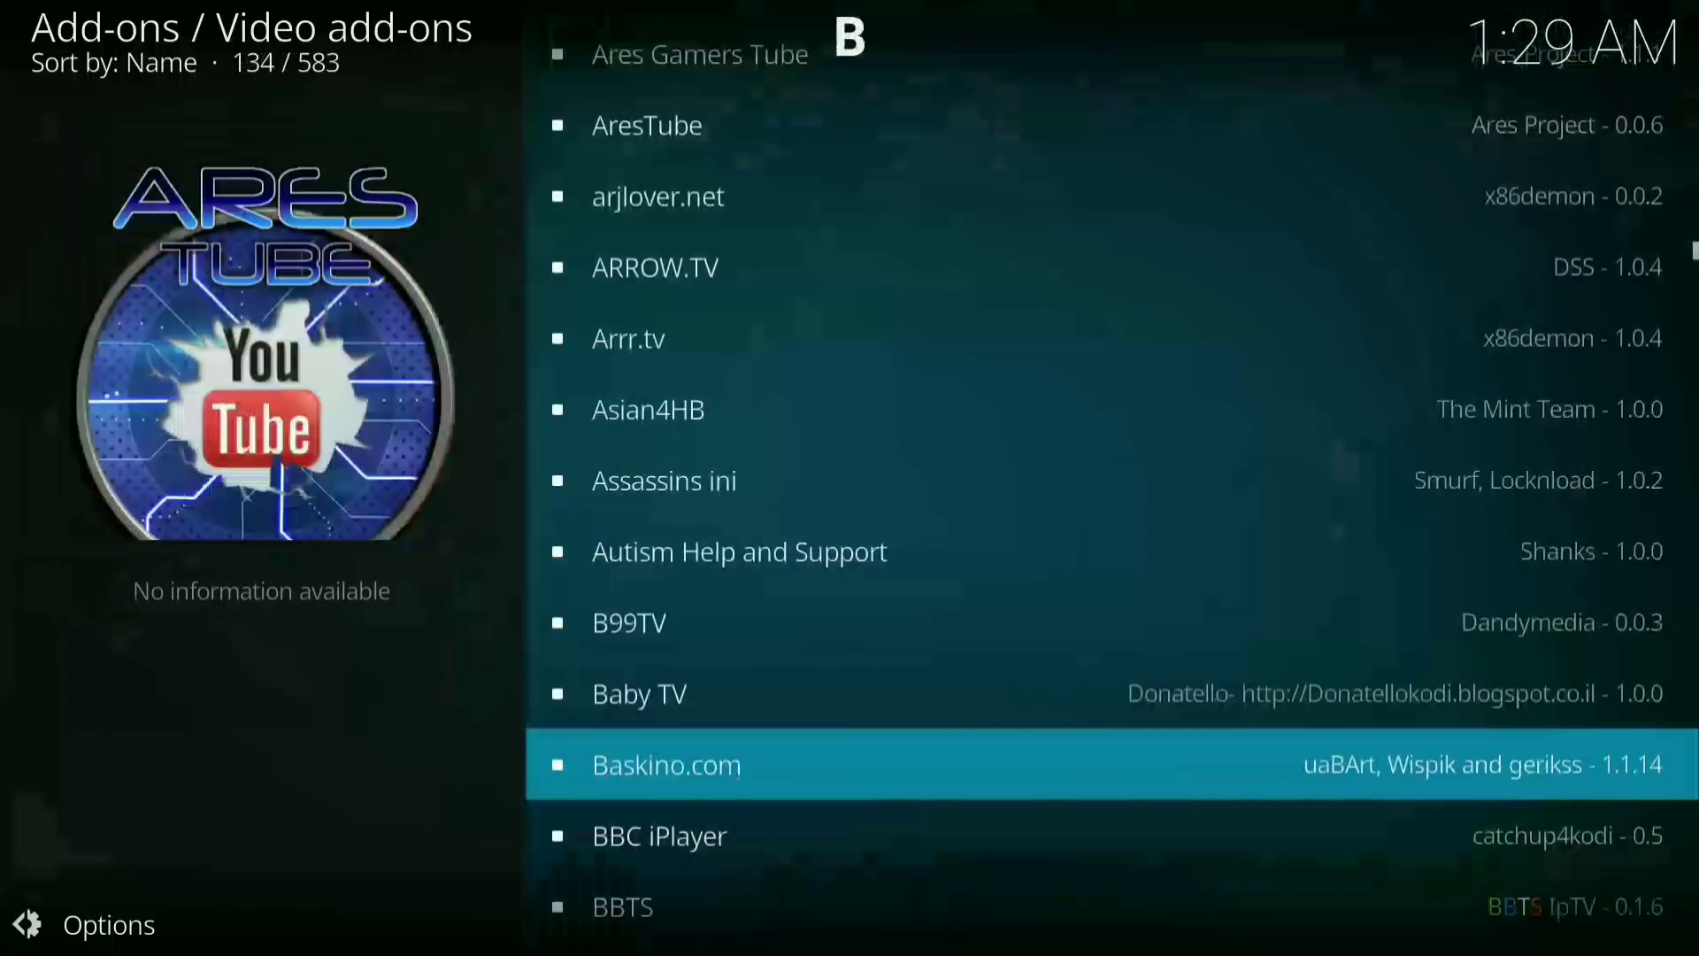
{"action": "key", "text": "Down"}
{"action": "key", "text": "Down"}
{"action": "key", "text": "Down"}
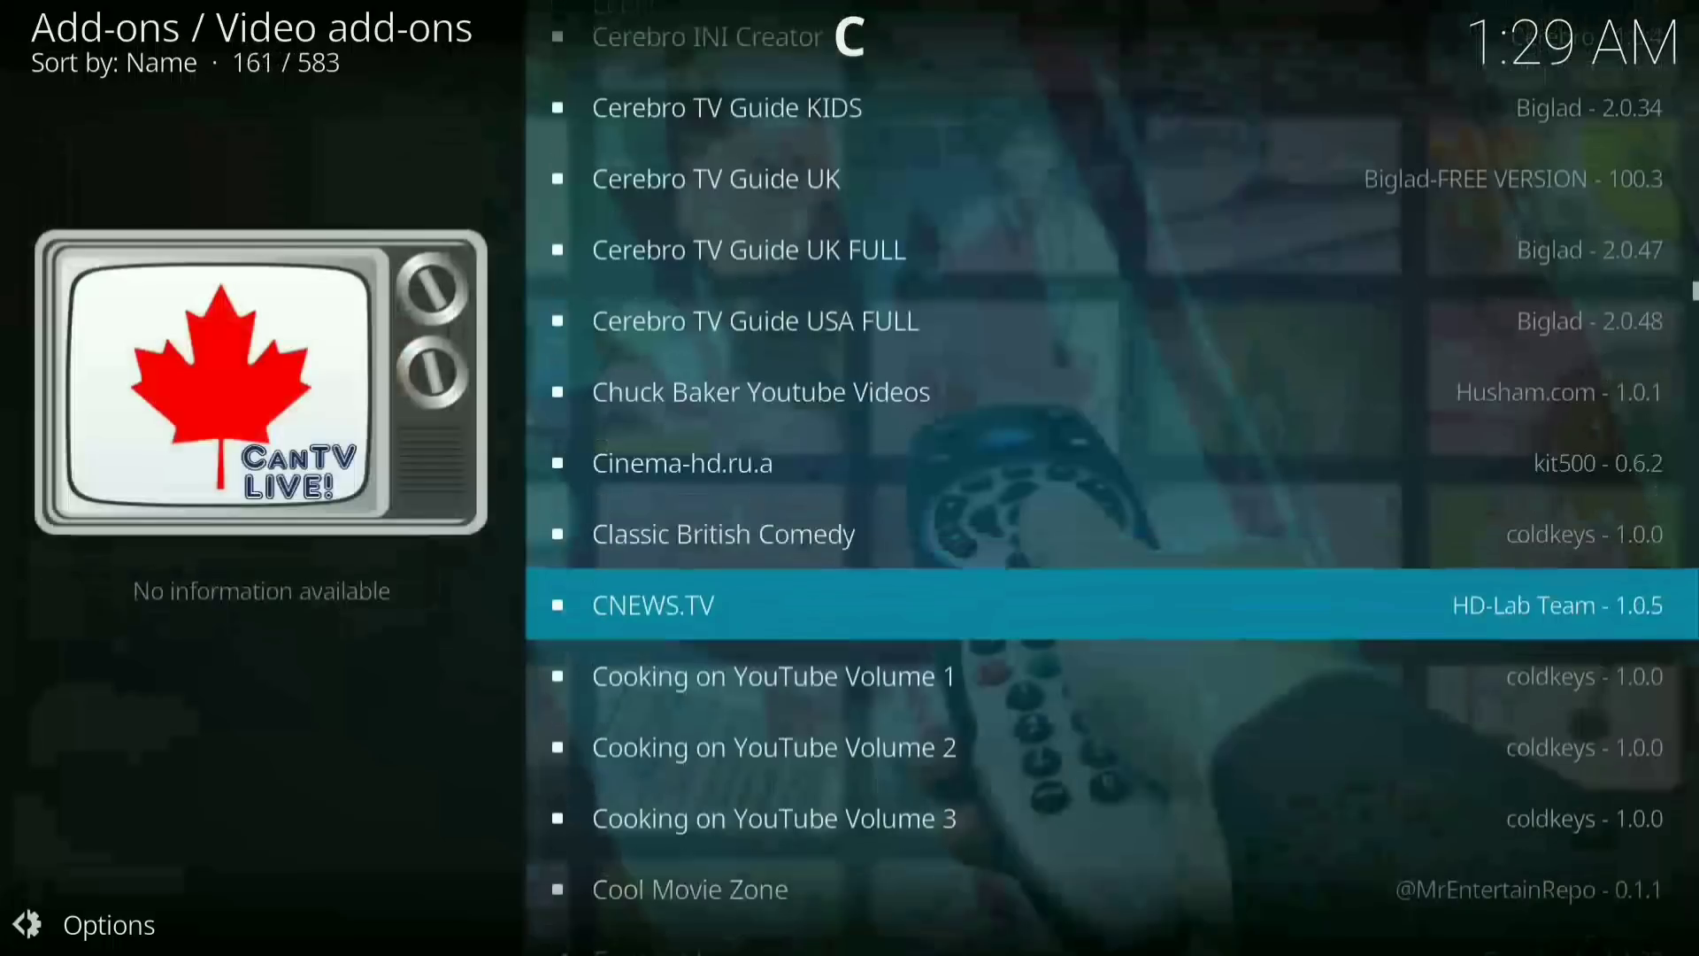
{"action": "key", "text": "Down"}
{"action": "key", "text": "Down"}
{"action": "key", "text": "Down"}
{"action": "key", "text": "Up"}
{"action": "key", "text": "Up"}
{"action": "key", "text": "Down"}
{"action": "key", "text": "Down"}
{"action": "key", "text": "Down"}
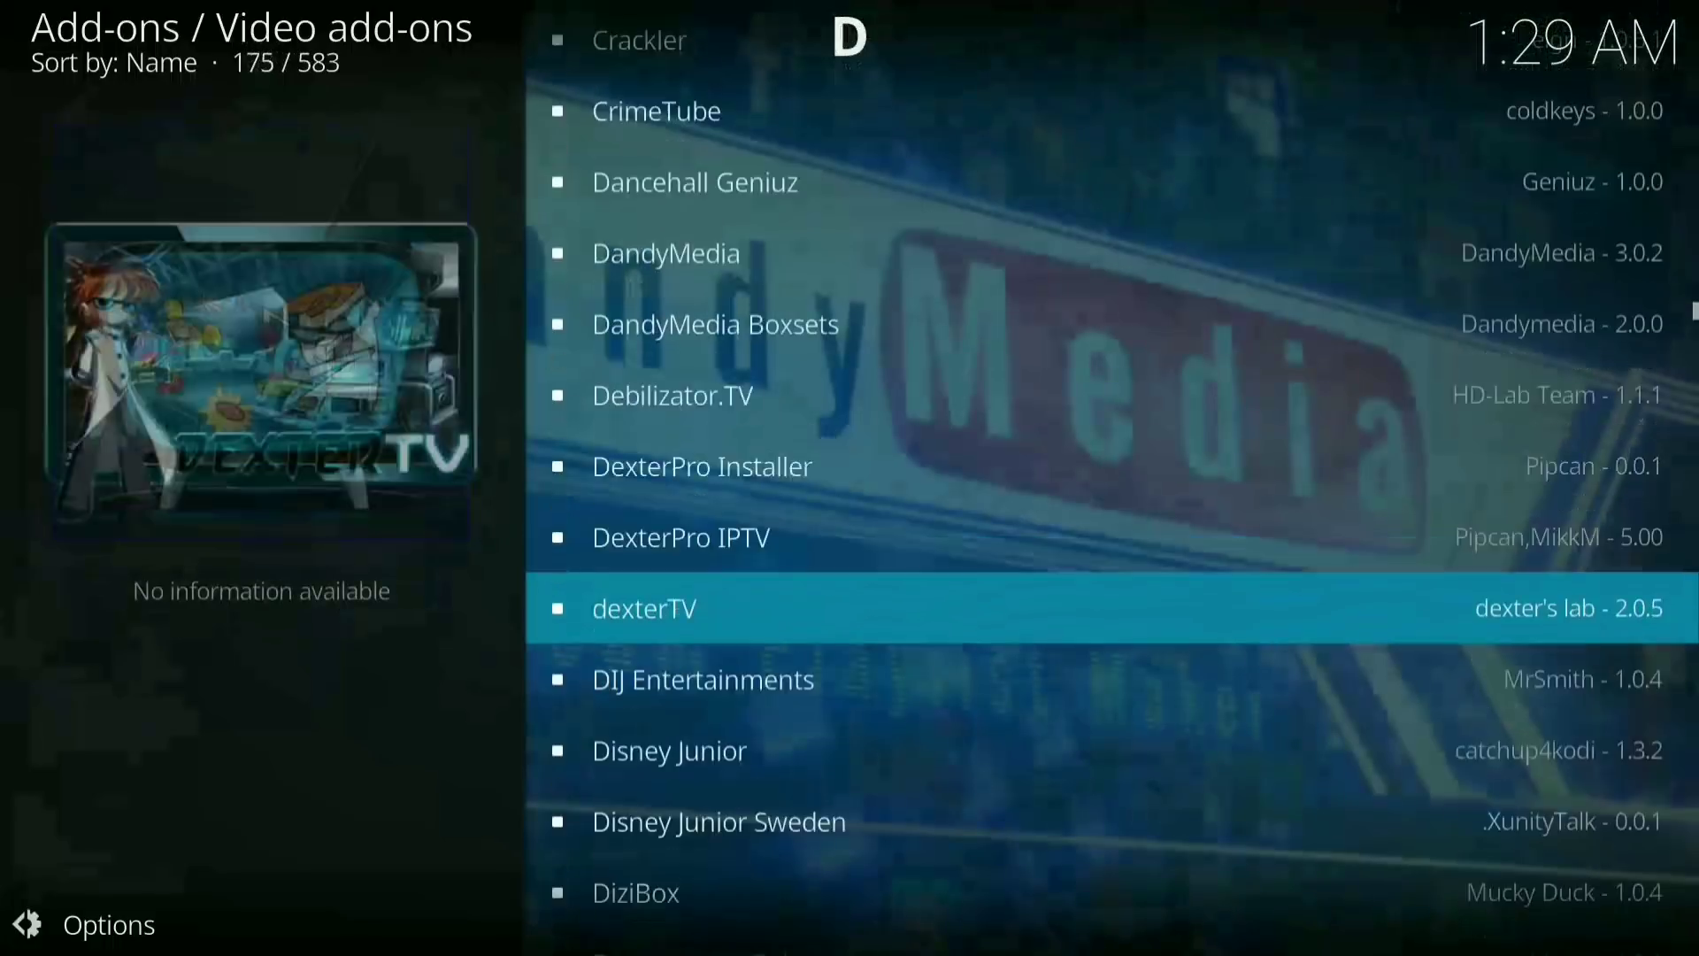
{"action": "key", "text": "Down"}
{"action": "key", "text": "Down"}
{"action": "key", "text": "Down"}
{"action": "key", "text": "Down"}
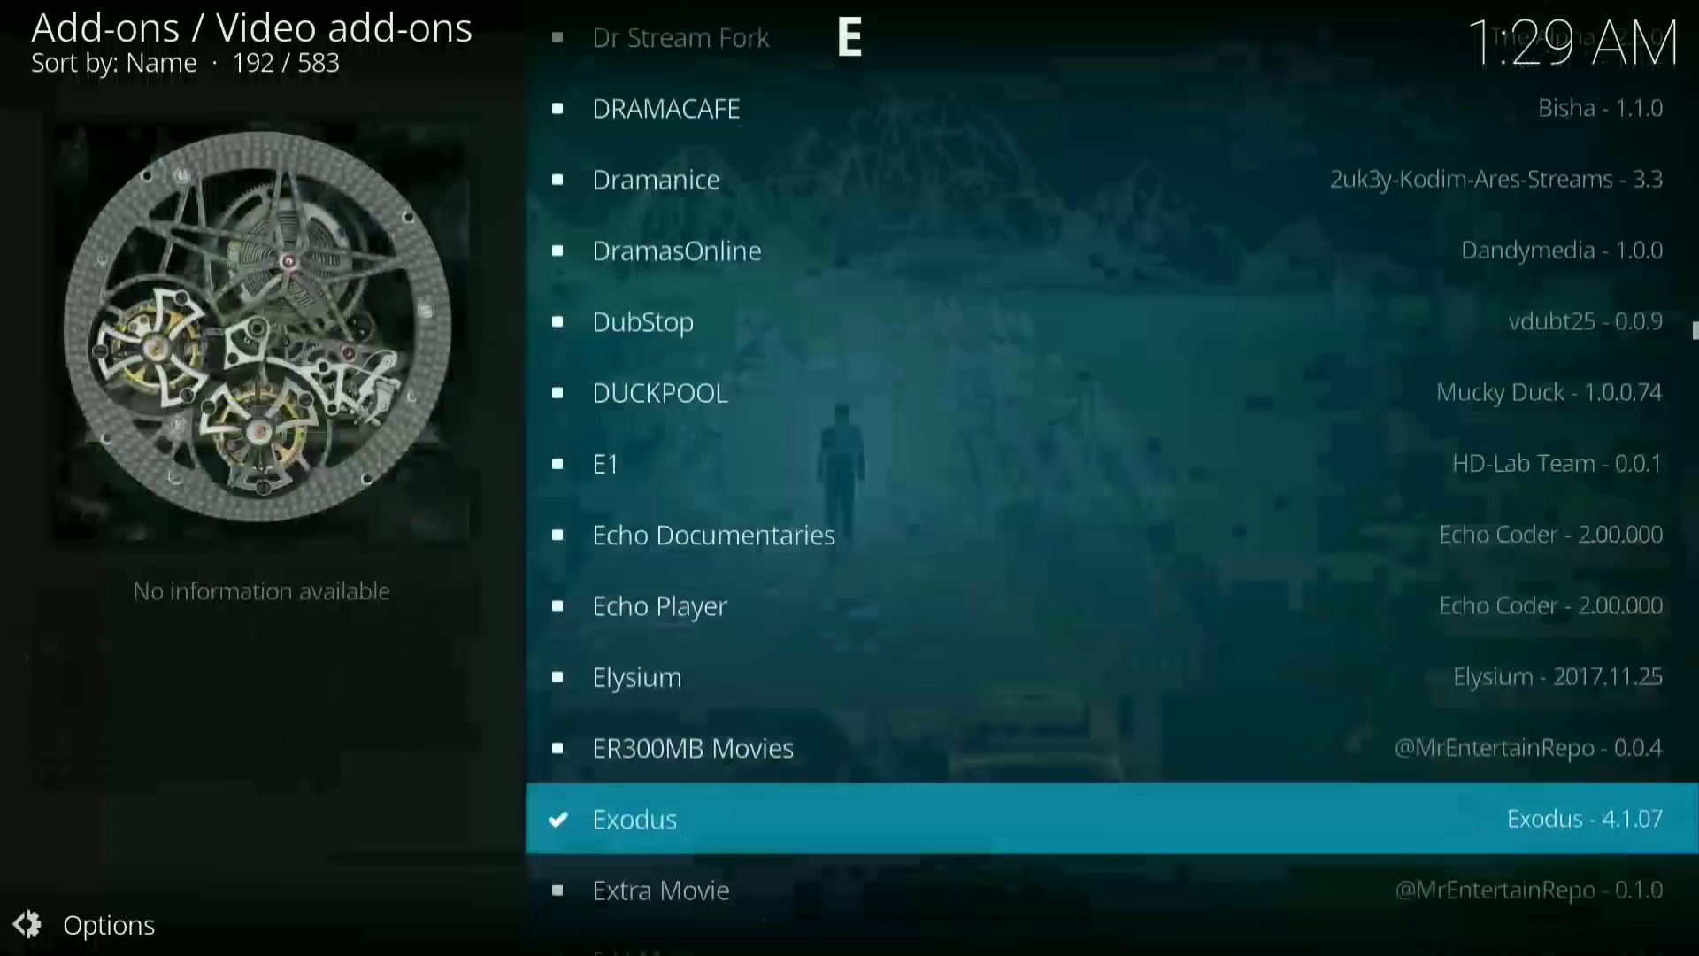
{"action": "key", "text": "Up"}
{"action": "key", "text": "Up"}
{"action": "key", "text": "Up"}
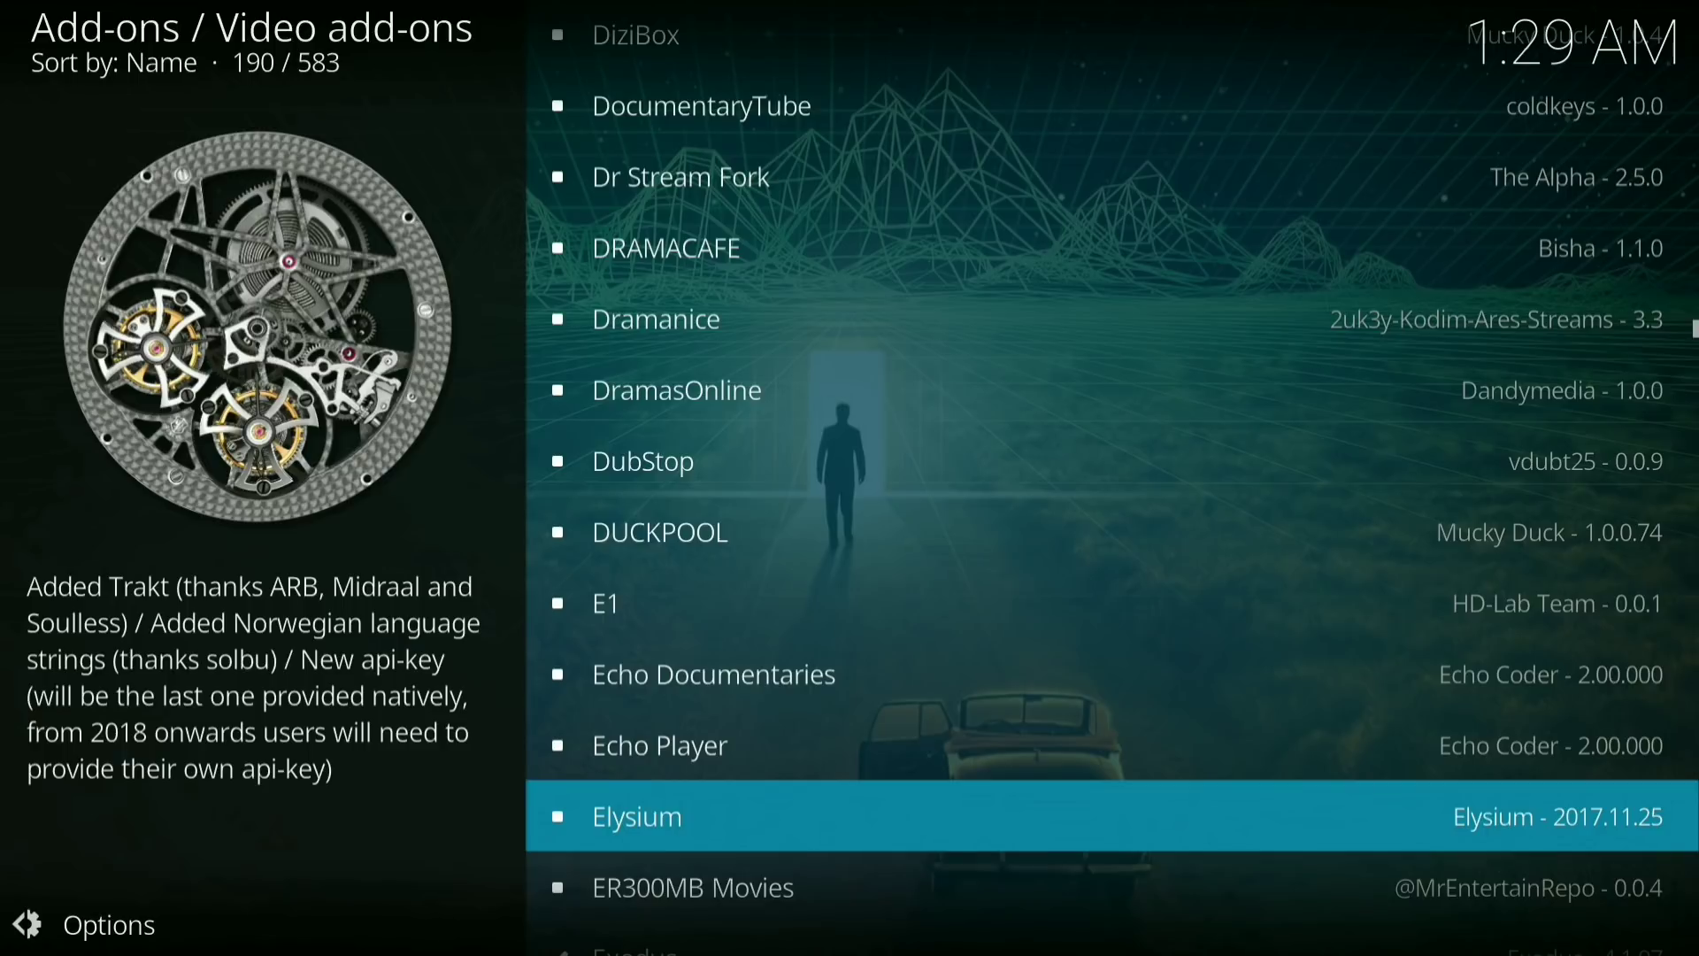
{"action": "key", "text": "Return"}
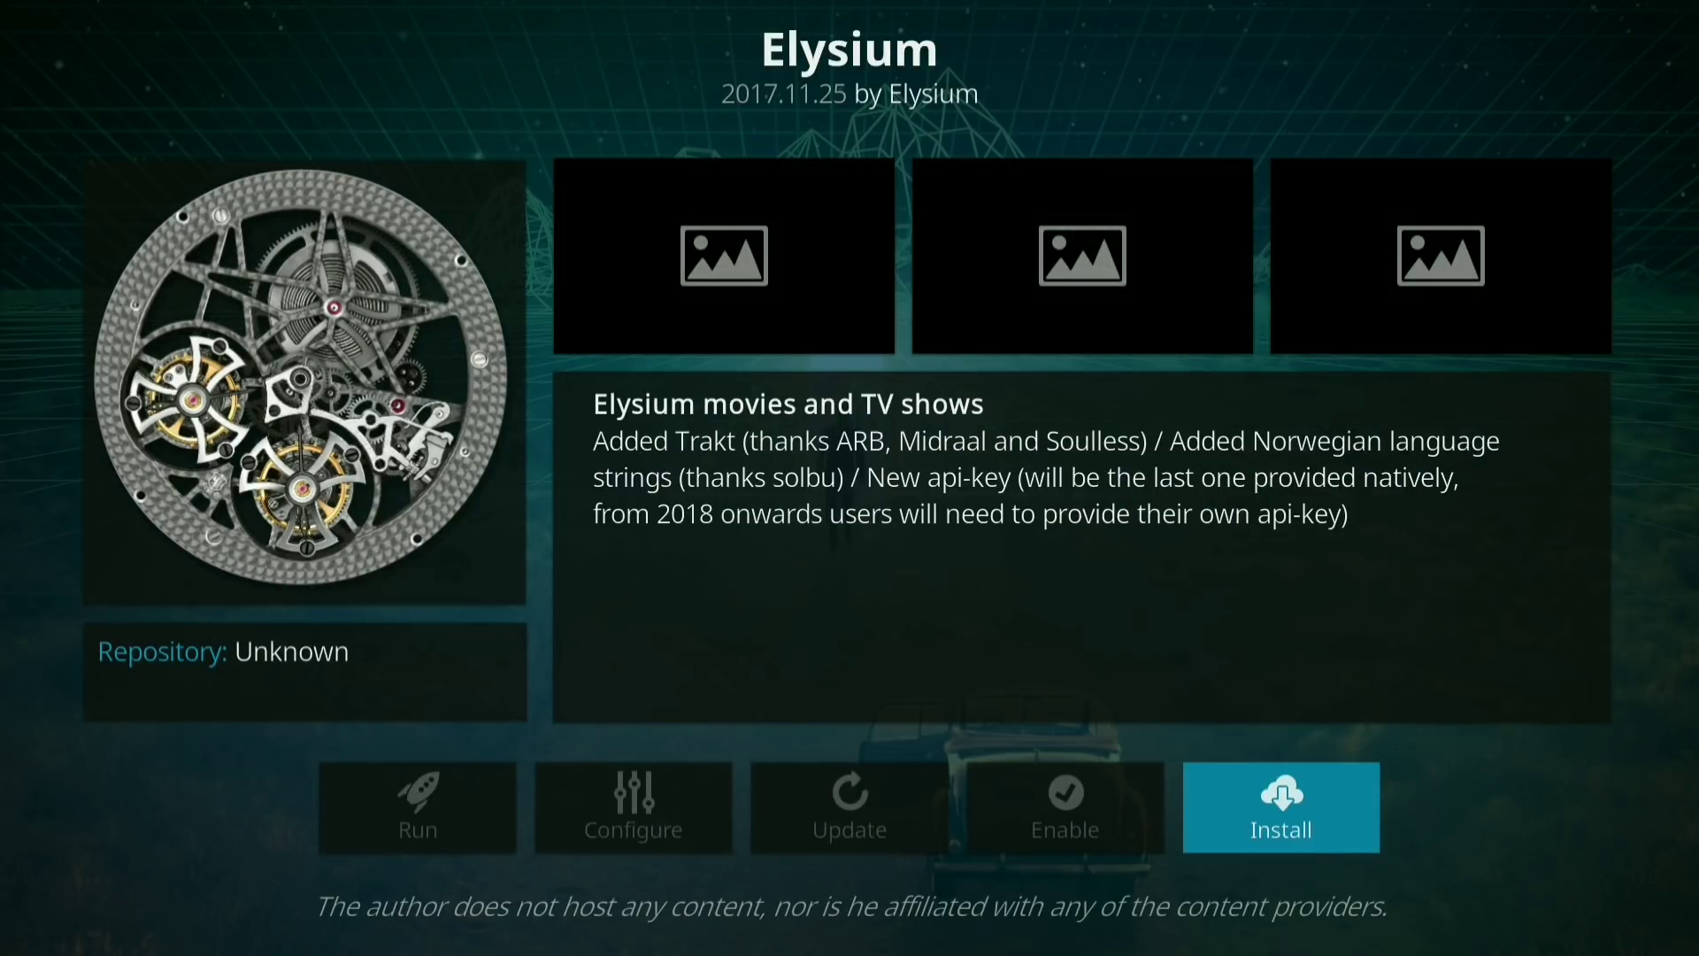
Install Elysium version 2017.11.25 from the Kodil Repository.
{"action": "key", "text": "Return"}
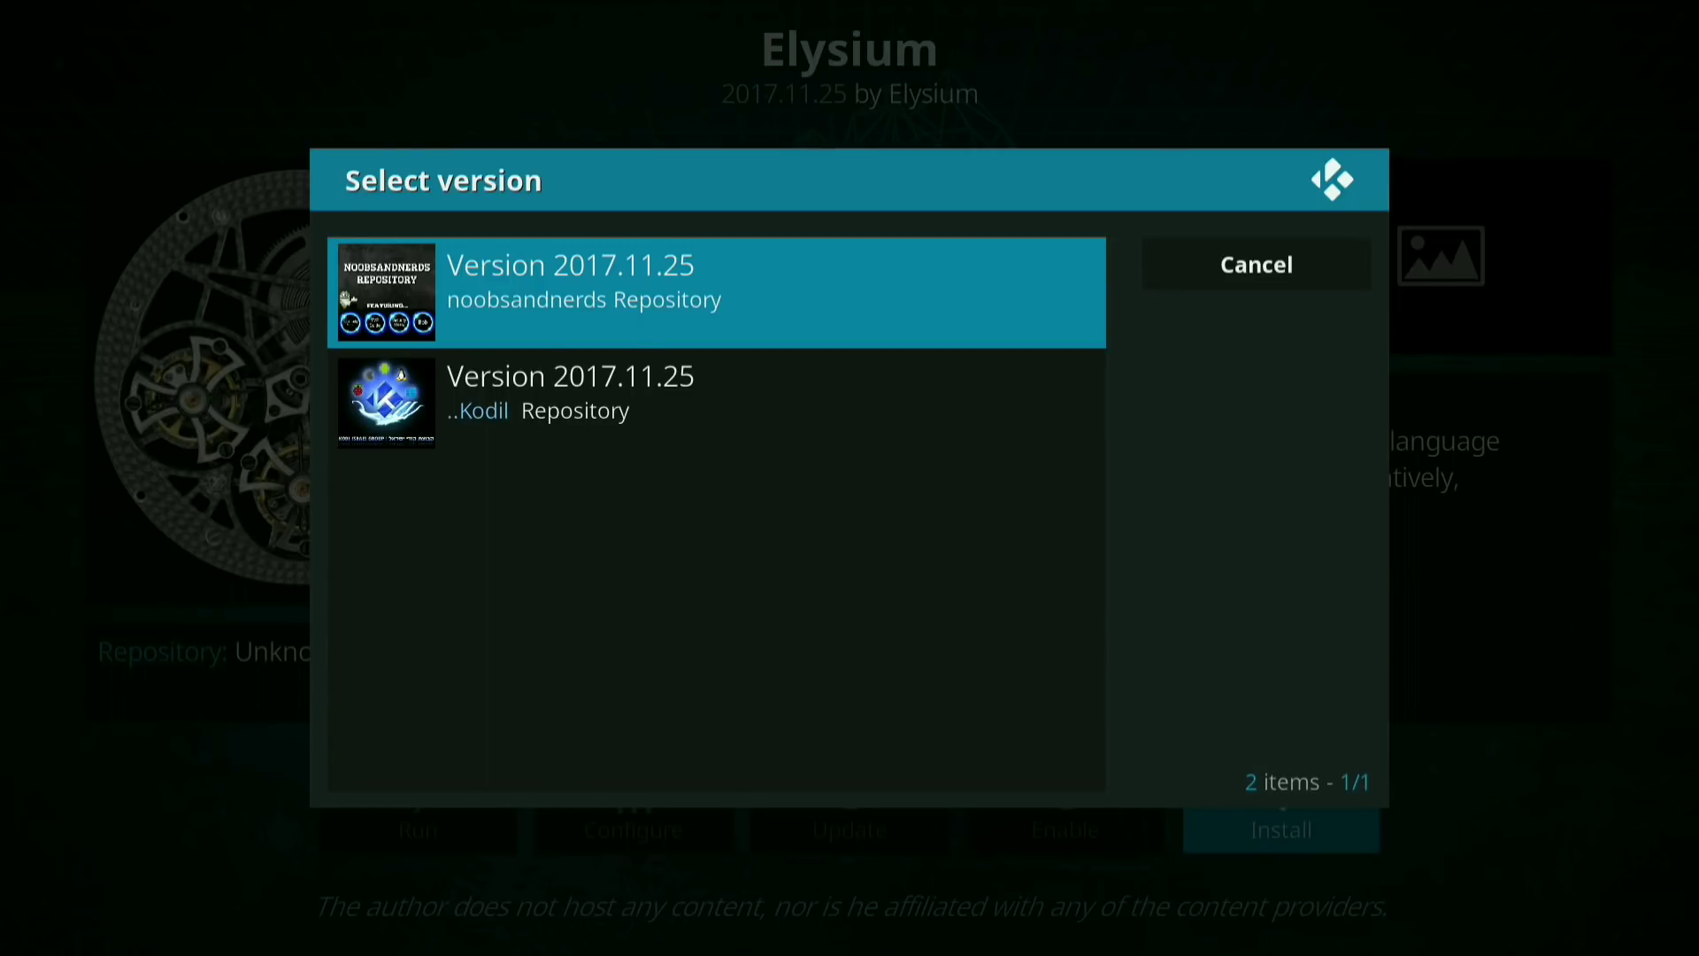
{"action": "key", "text": "Down"}
{"action": "key", "text": "Return"}
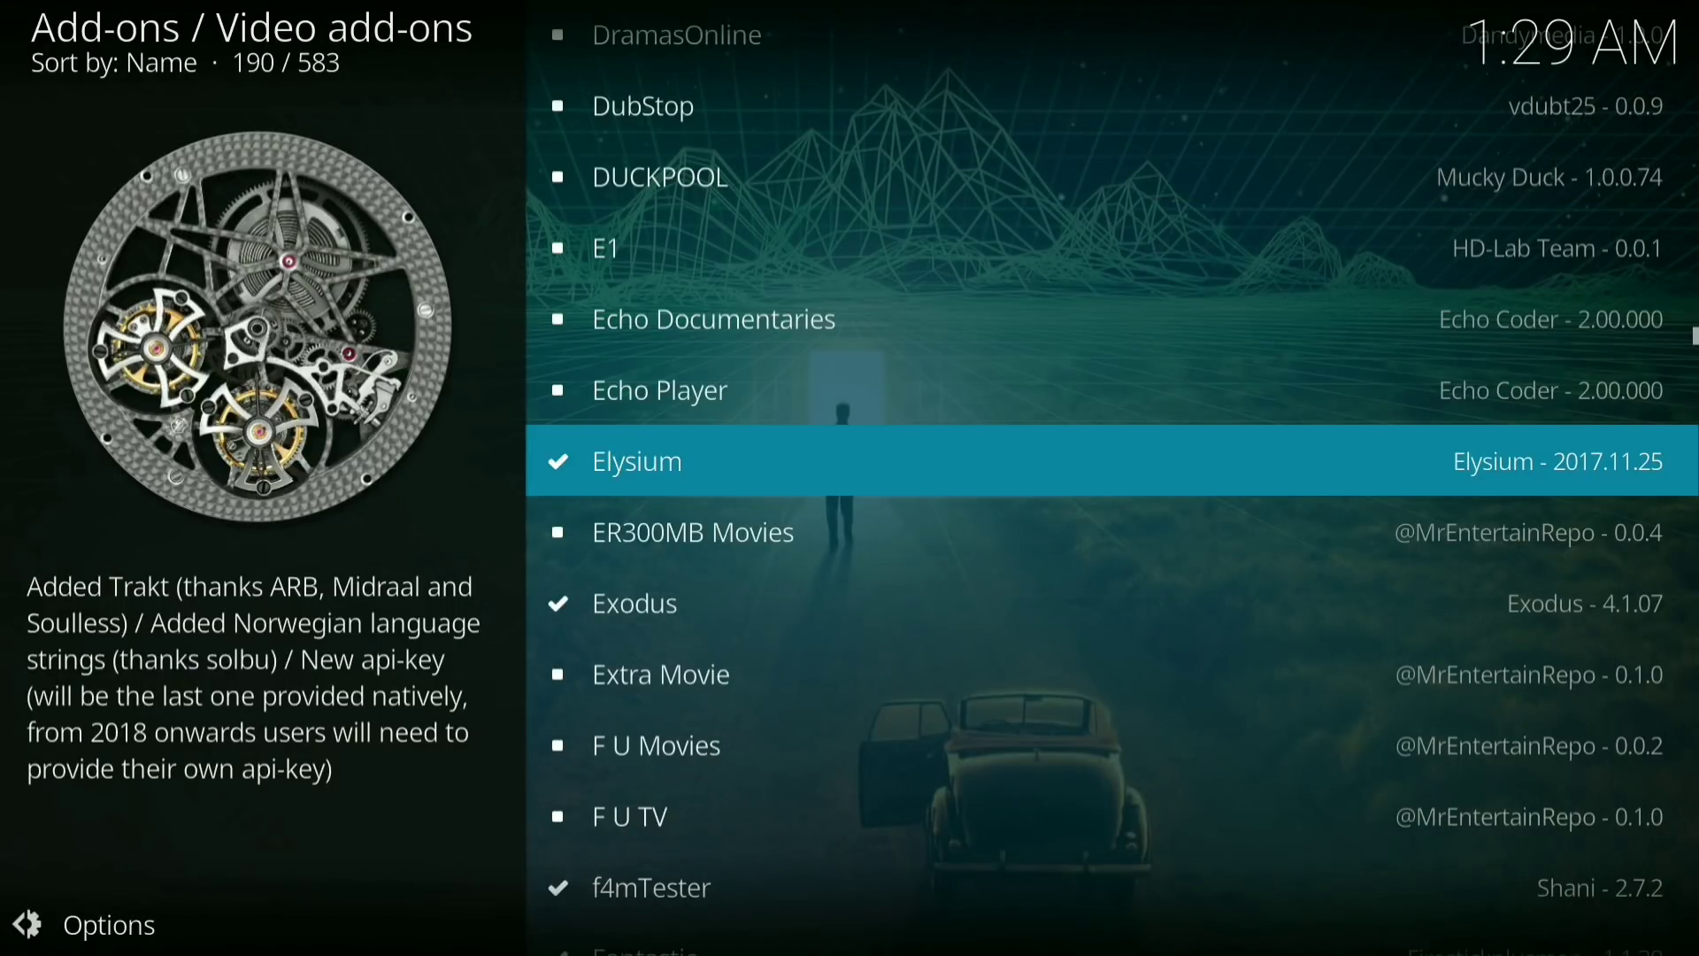
Back out to the Add-ons home and scroll the video add-ons to Elysium.
{"action": "key", "text": "BackSpace"}
{"action": "key", "text": "BackSpace"}
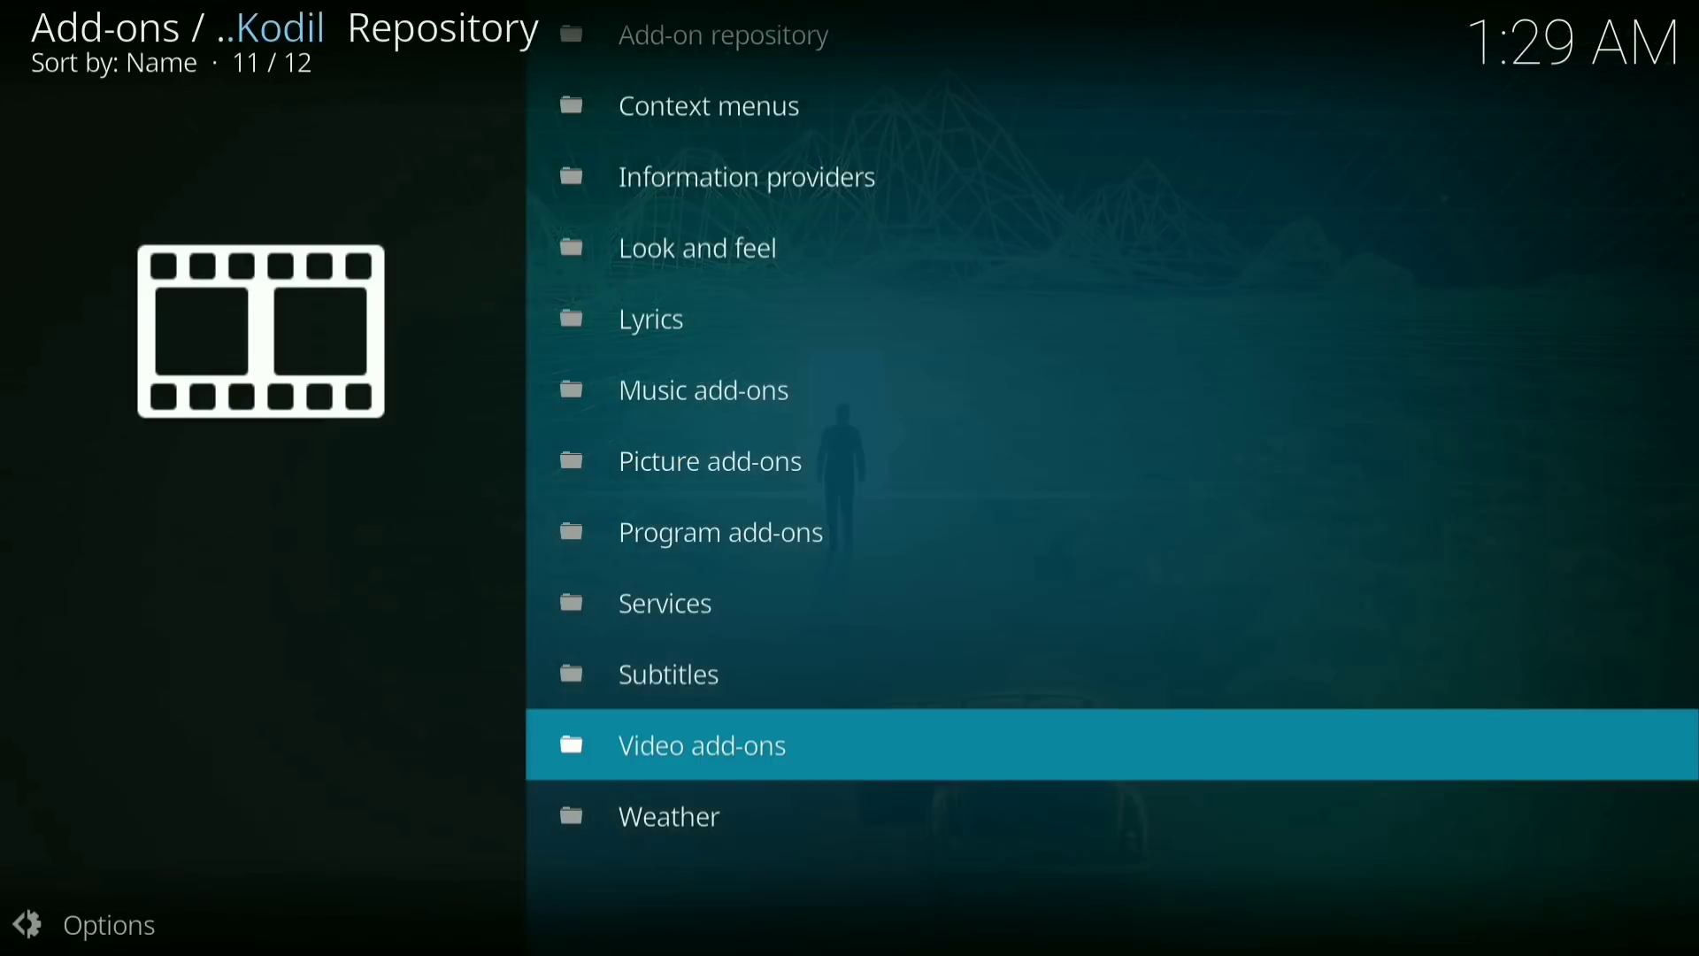
{"action": "key", "text": "BackSpace"}
{"action": "key", "text": "BackSpace"}
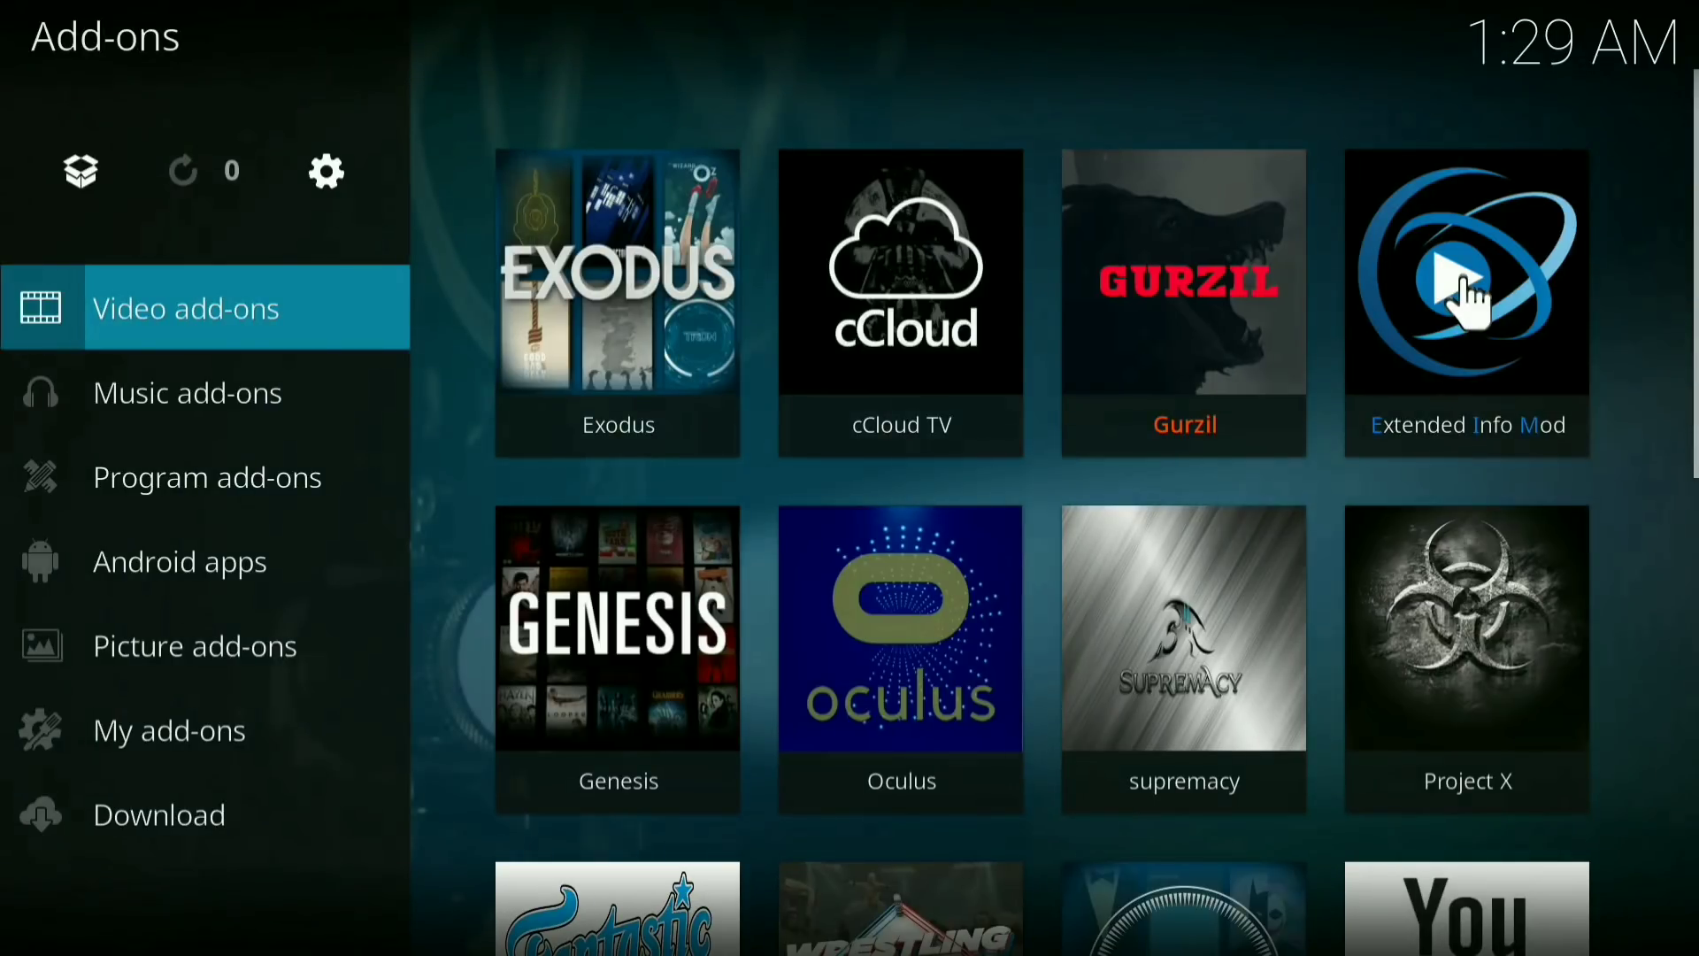
{"action": "scroll", "coordinate": [1467, 301], "scroll_direction": "down", "scroll_amount": 2}
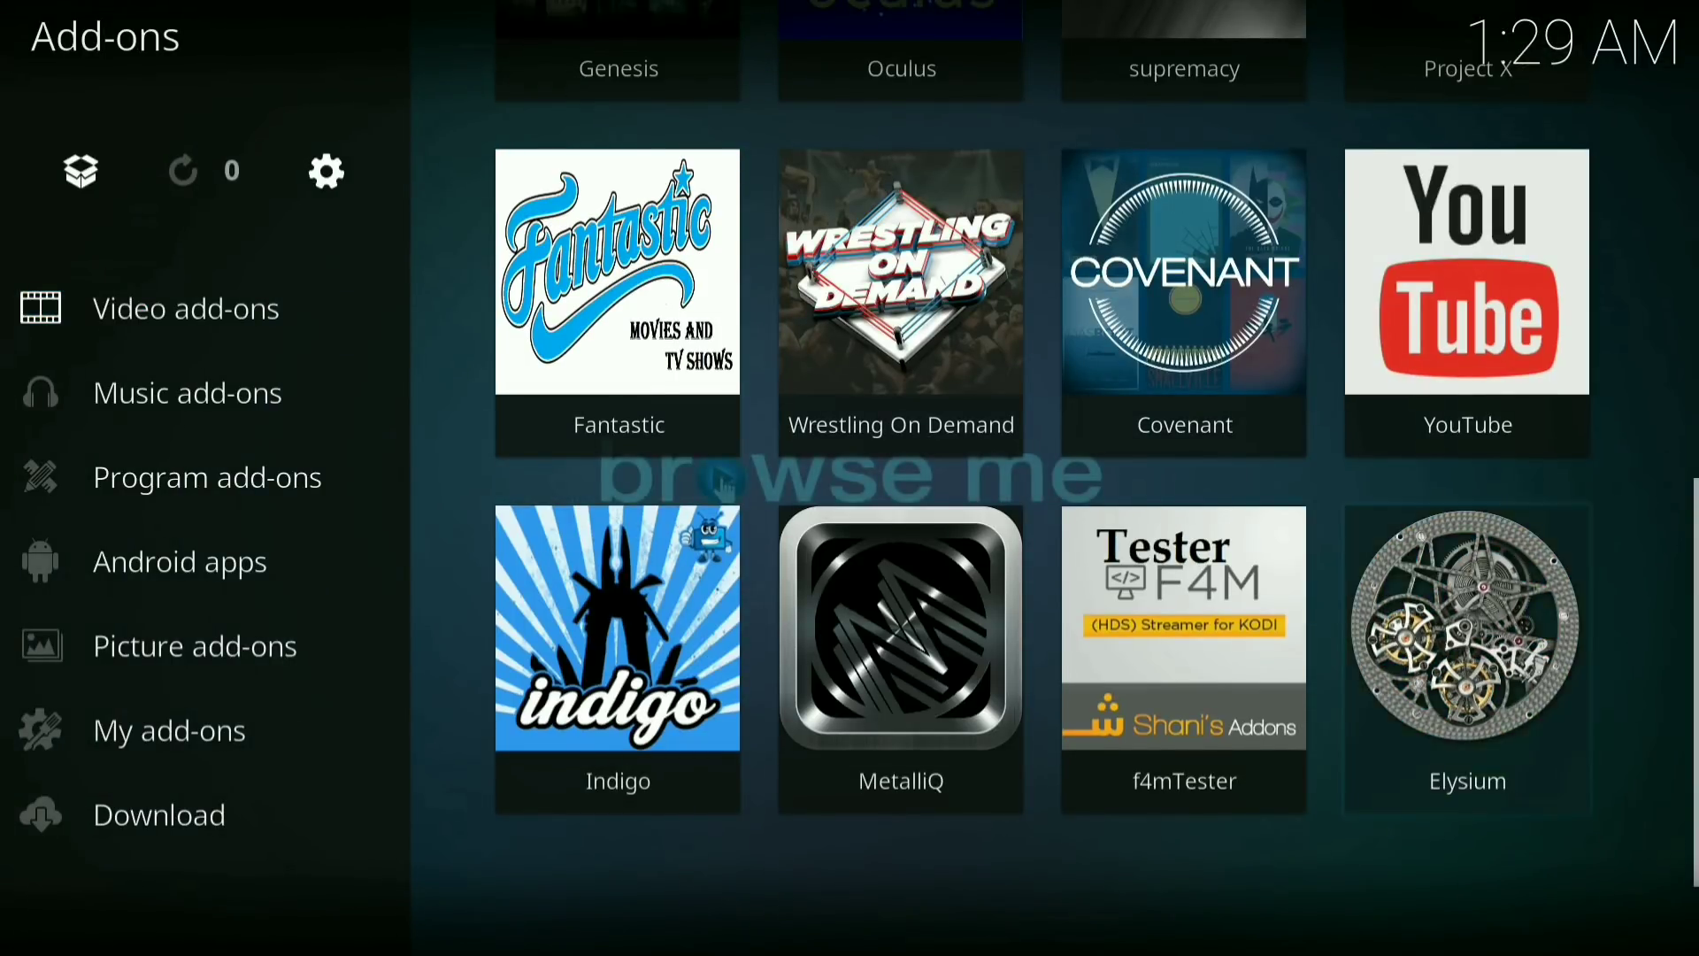
Launch Elysium from its tile in the Add-ons grid.
{"action": "left_click", "coordinate": [1467, 628]}
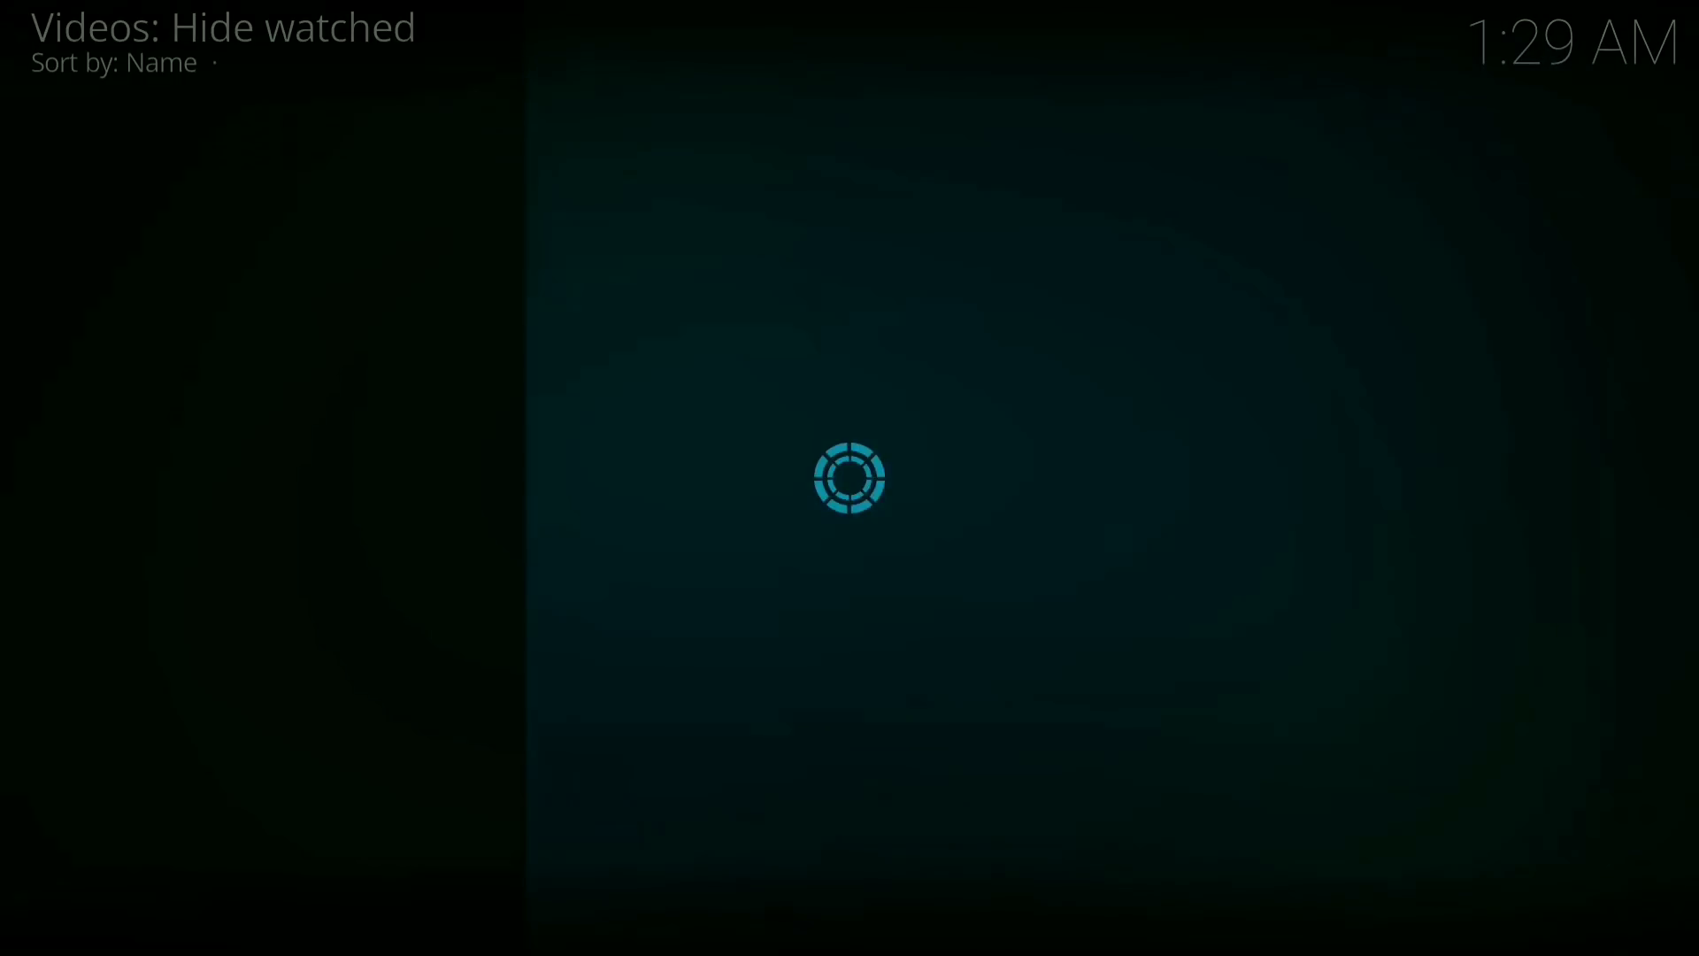